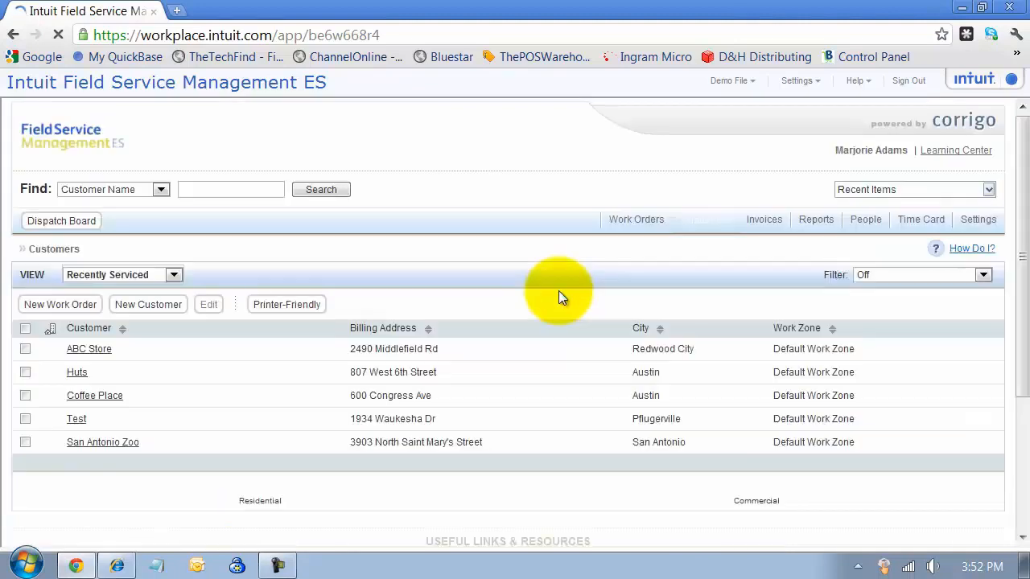
Start a new customer from the Customers list.
{"action": "left_click", "coordinate": [133, 306]}
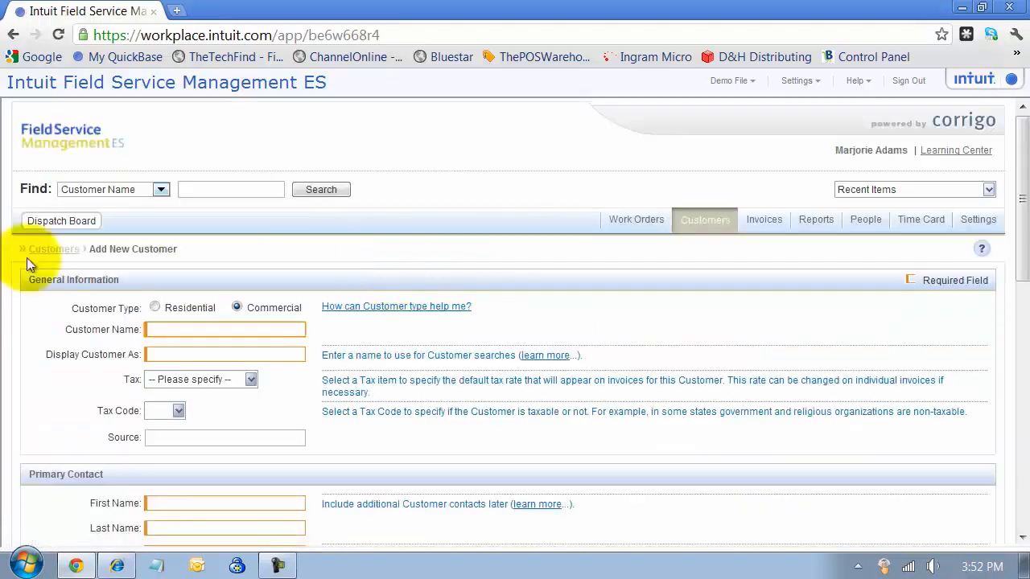
Enter 'Joey's Place' as the customer name.
{"action": "left_click", "coordinate": [177, 322]}
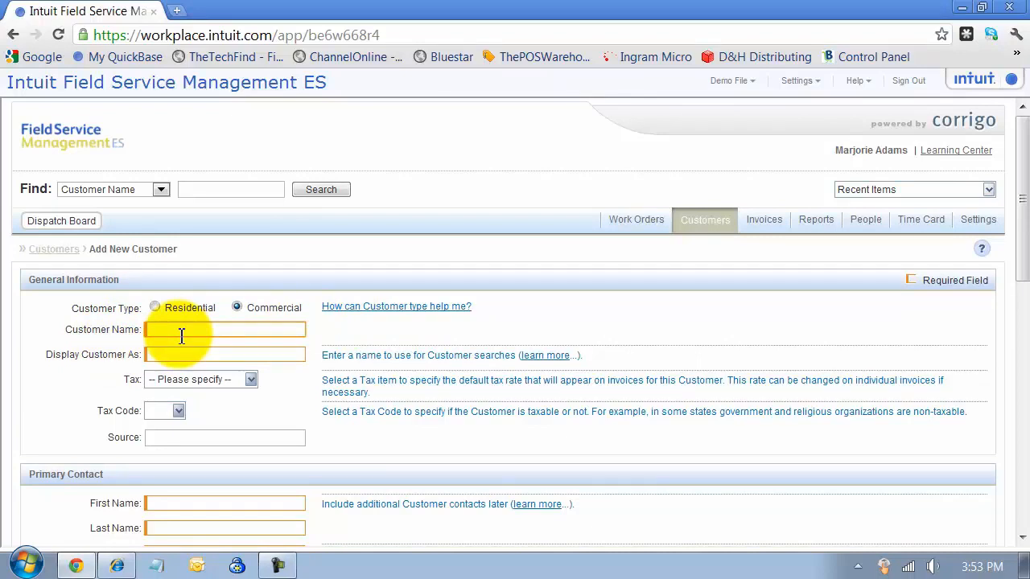
{"action": "type", "text": "ey's Place"}
{"action": "key", "text": "Tab"}
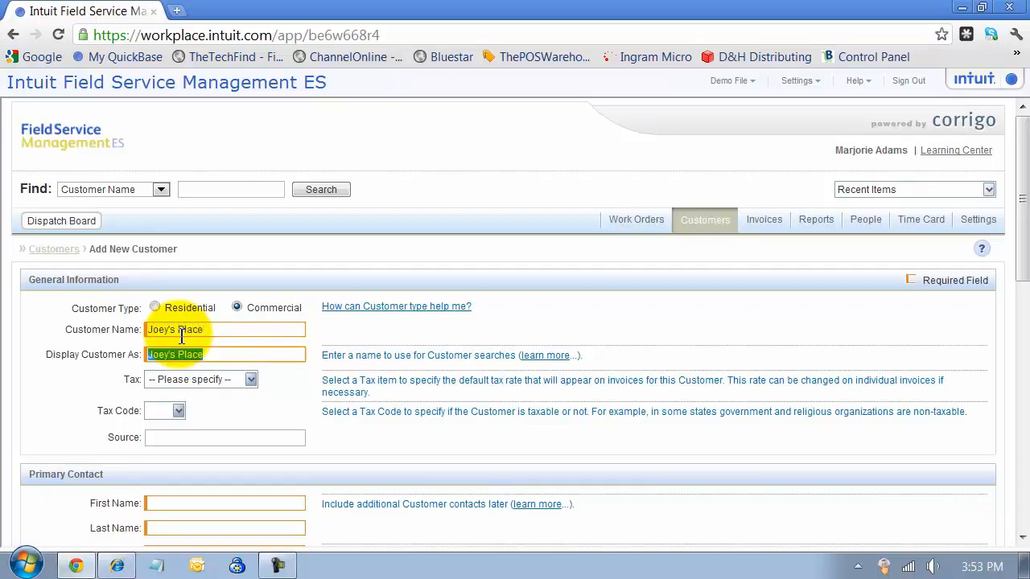
{"action": "left_click", "coordinate": [250, 337]}
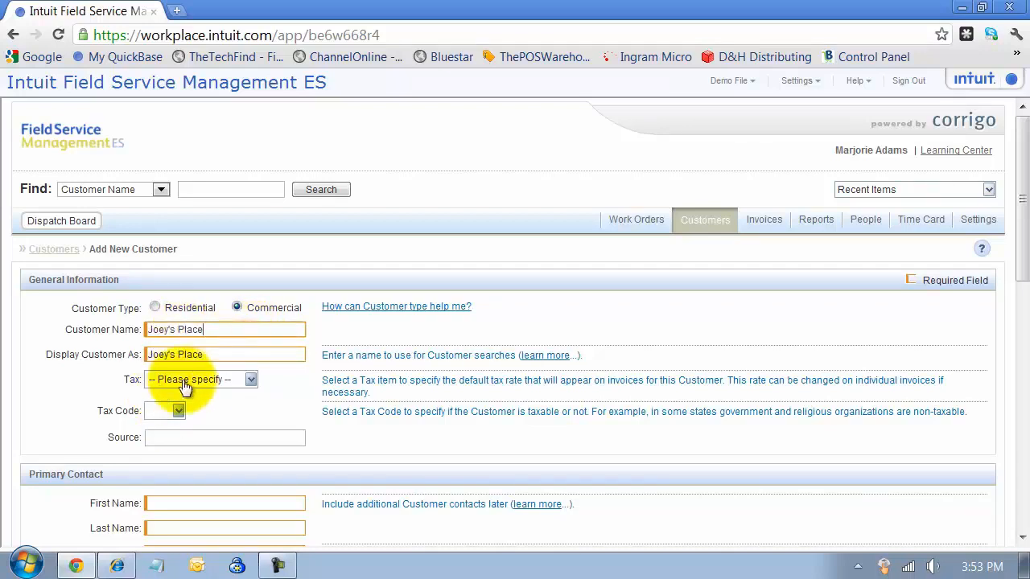
Set the customer's tax to TX at 8.25% and the tax code to Taxable.
{"action": "left_click", "coordinate": [247, 380]}
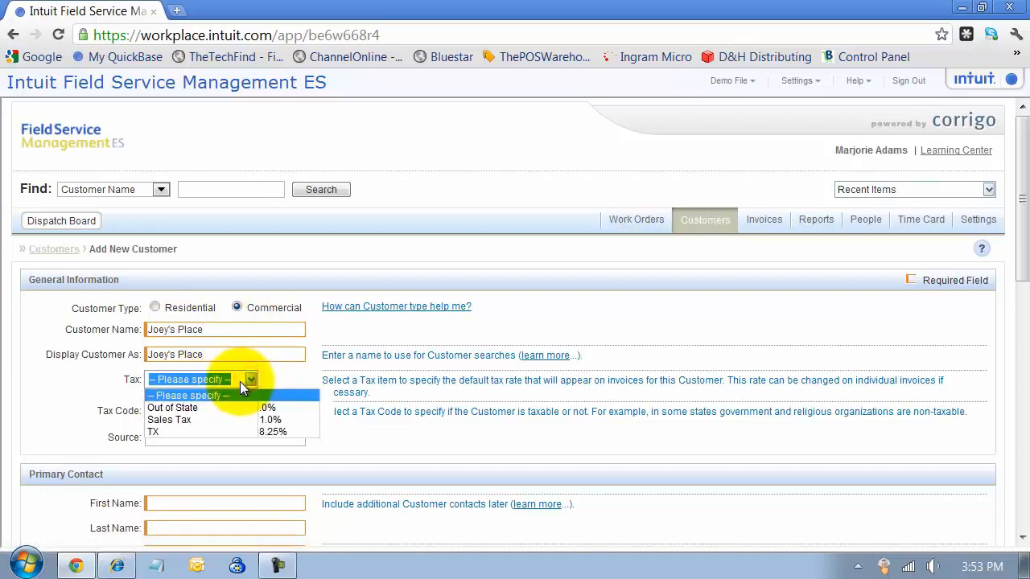
{"action": "left_click", "coordinate": [191, 433]}
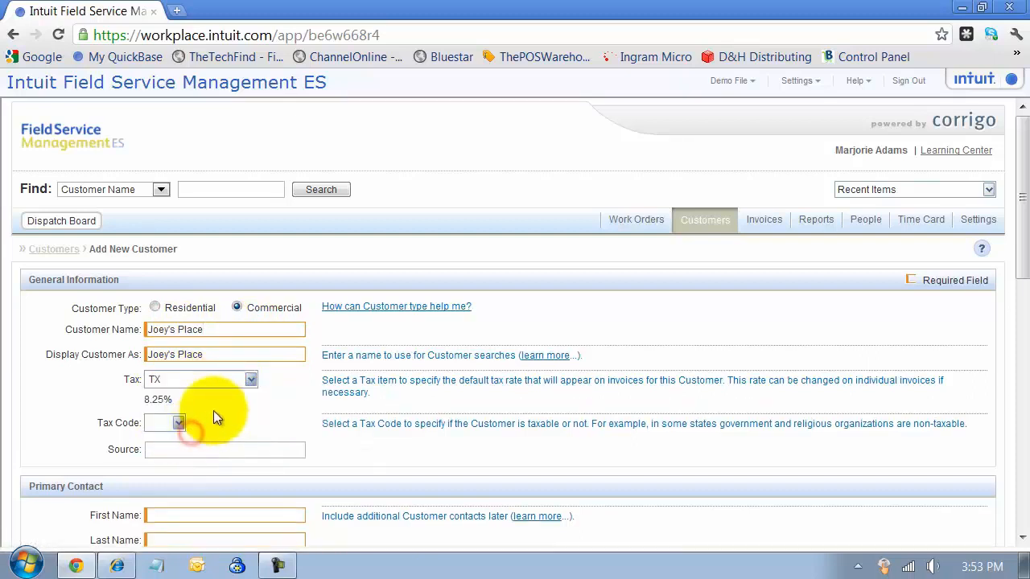
{"action": "left_click", "coordinate": [179, 424]}
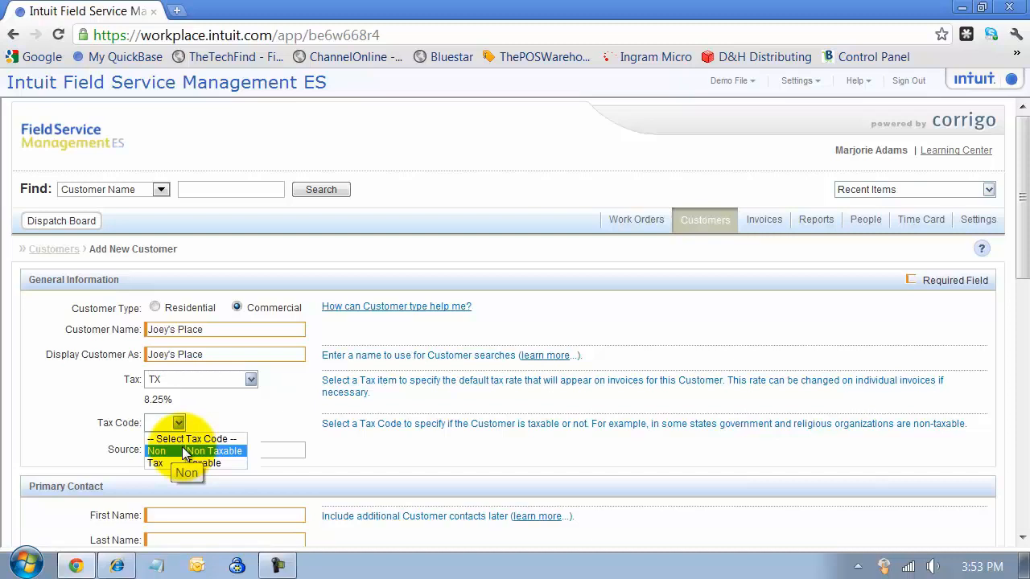
{"action": "left_click", "coordinate": [185, 463]}
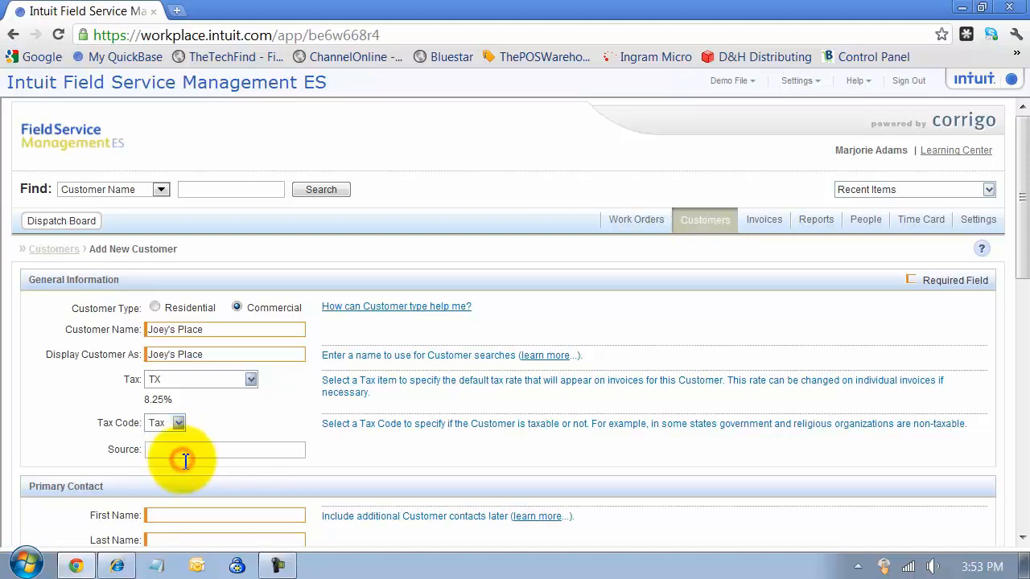
{"action": "left_click", "coordinate": [181, 455]}
{"action": "left_click_drag", "start_coordinate": [109, 455], "coordinate": [146, 455]}
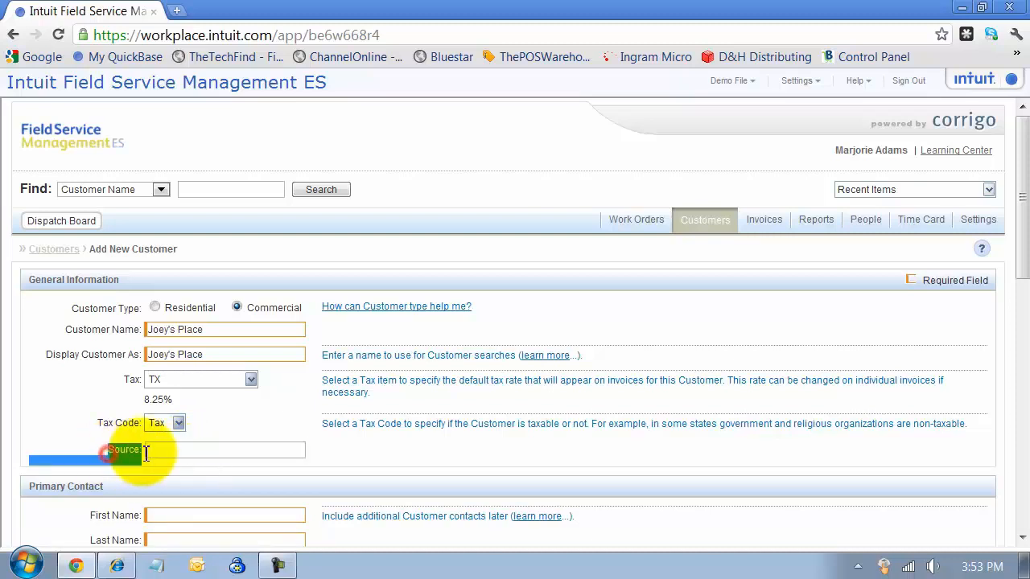
{"action": "left_click", "coordinate": [149, 452]}
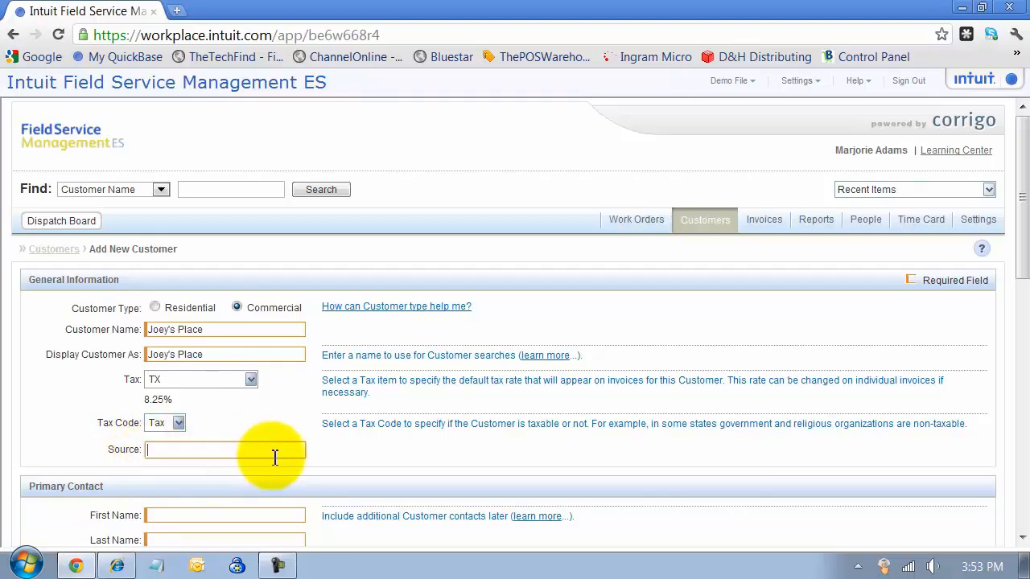
Set Source to 'Yellow Pages' and enter the contact's first and last name, keeping the full display name.
{"action": "scroll", "coordinate": [271, 456], "scroll_direction": "down", "scroll_amount": 2}
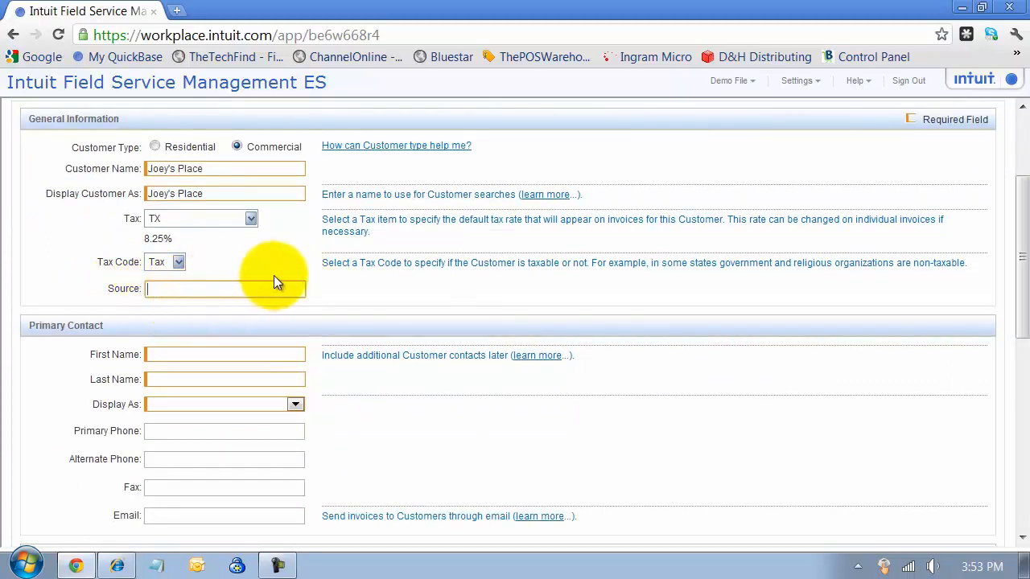
{"action": "type", "text": "Yellow Pages"}
{"action": "left_click", "coordinate": [205, 354]}
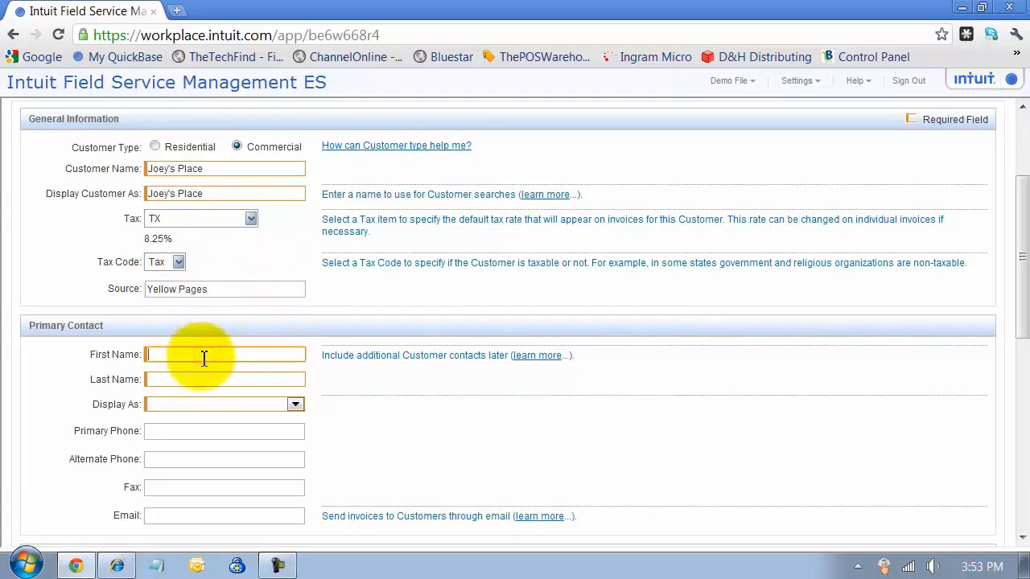
{"action": "key", "text": "Tab"}
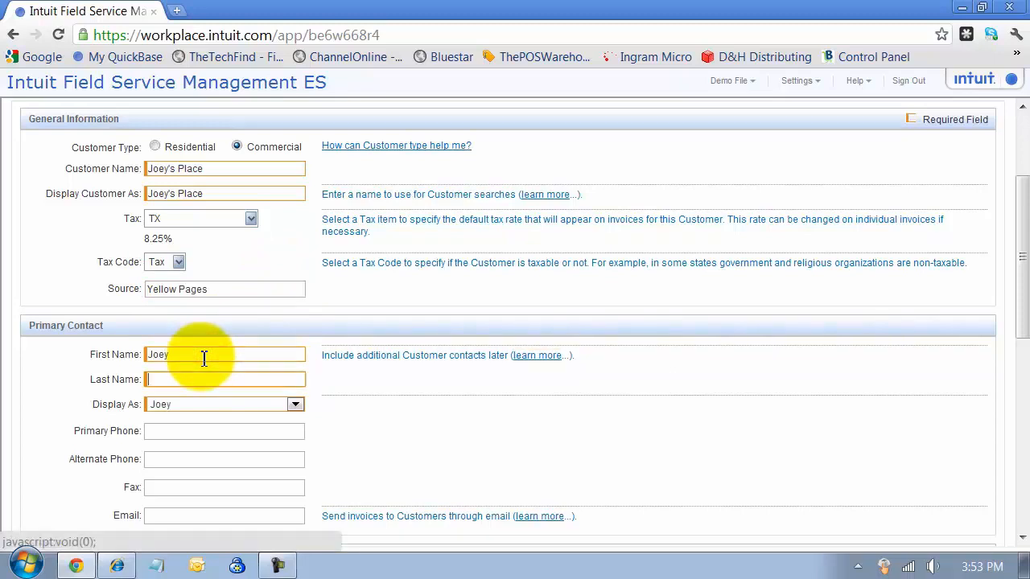
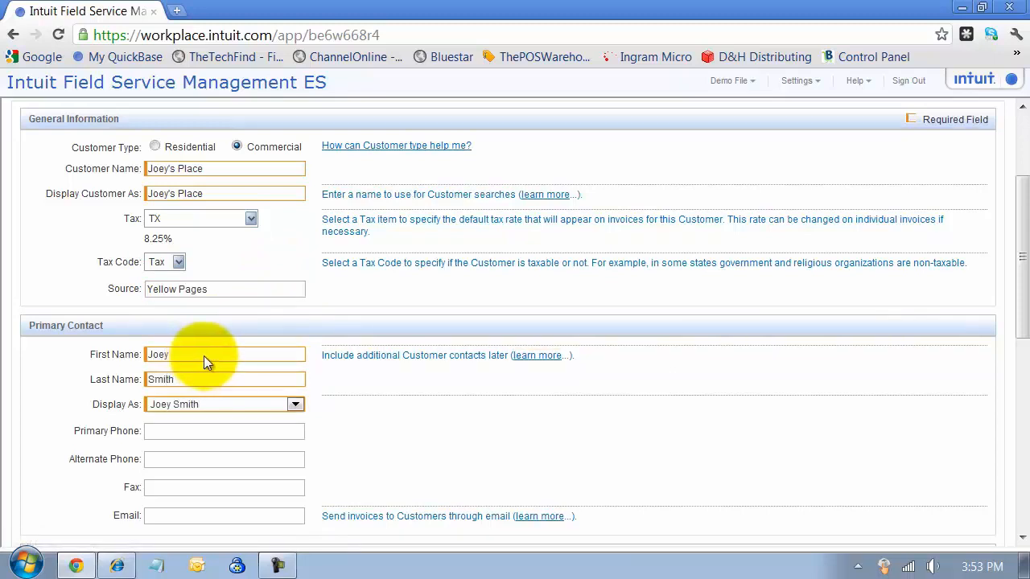
{"action": "left_click", "coordinate": [299, 404]}
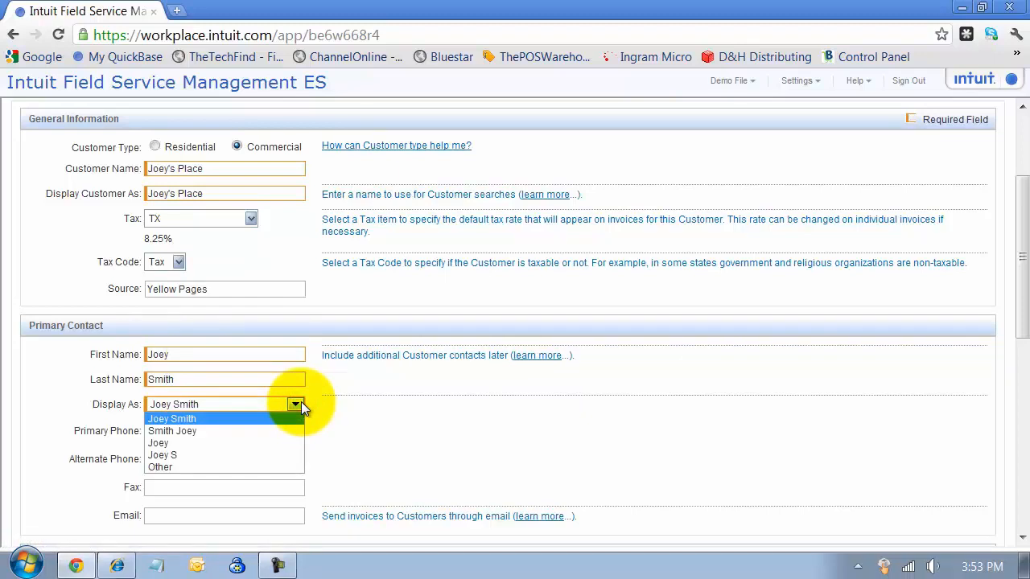
{"action": "left_click", "coordinate": [301, 404]}
Fill in the primary contact's phone number and e-mail address.
{"action": "left_click", "coordinate": [227, 431]}
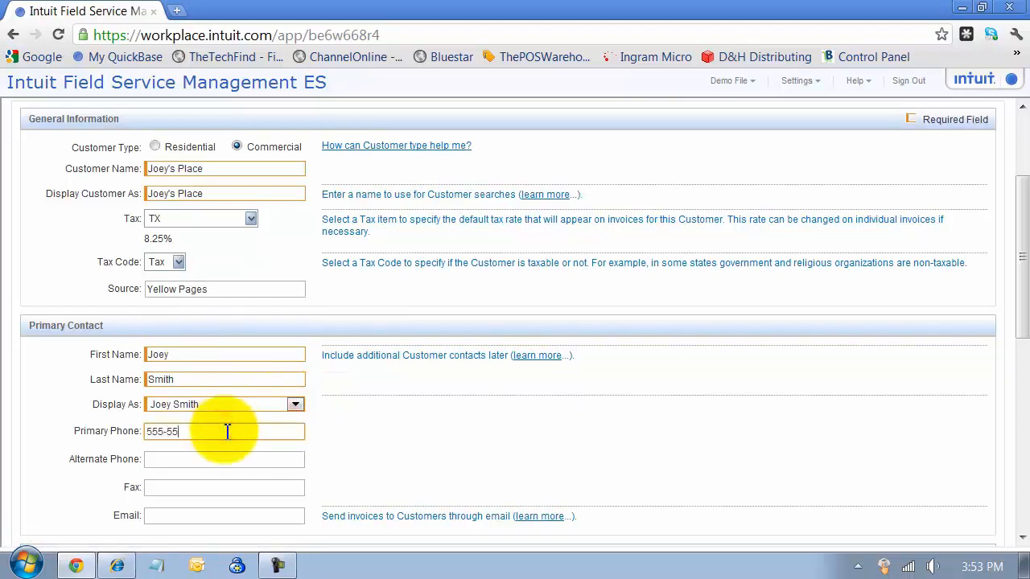
{"action": "type", "text": "555-555-1234"}
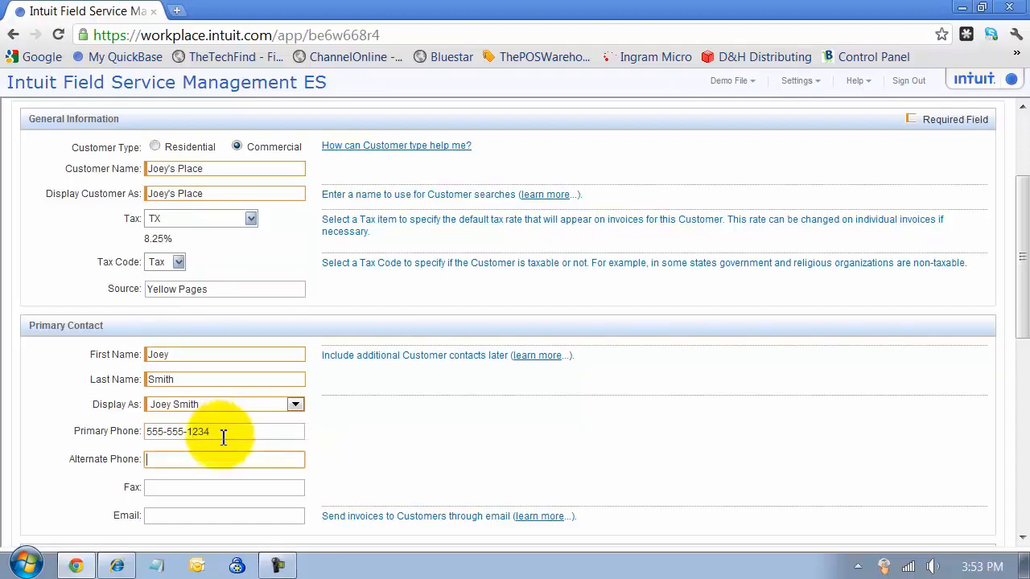
{"action": "left_click", "coordinate": [158, 519]}
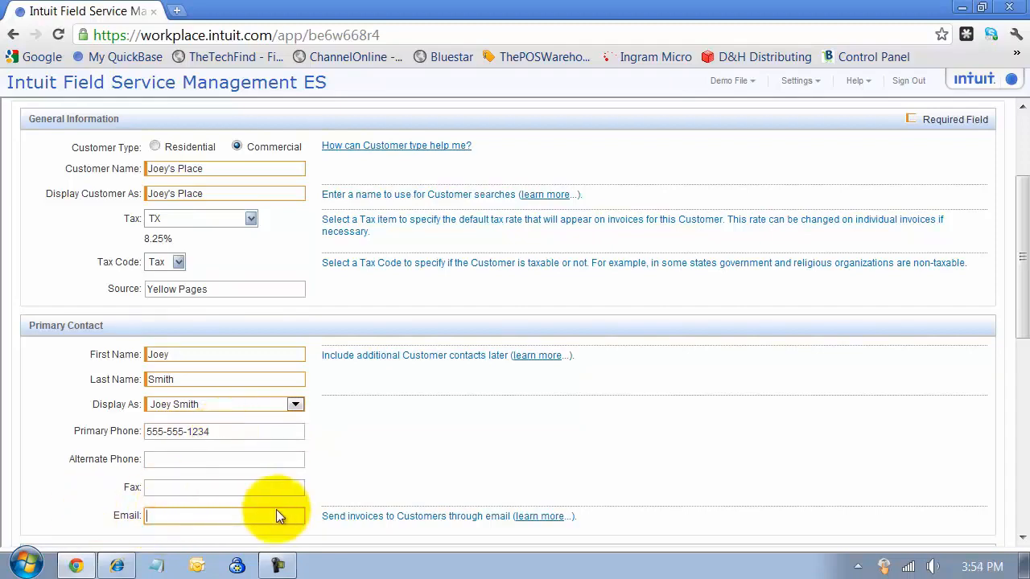
{"action": "scroll", "coordinate": [276, 510], "scroll_direction": "down", "scroll_amount": 2}
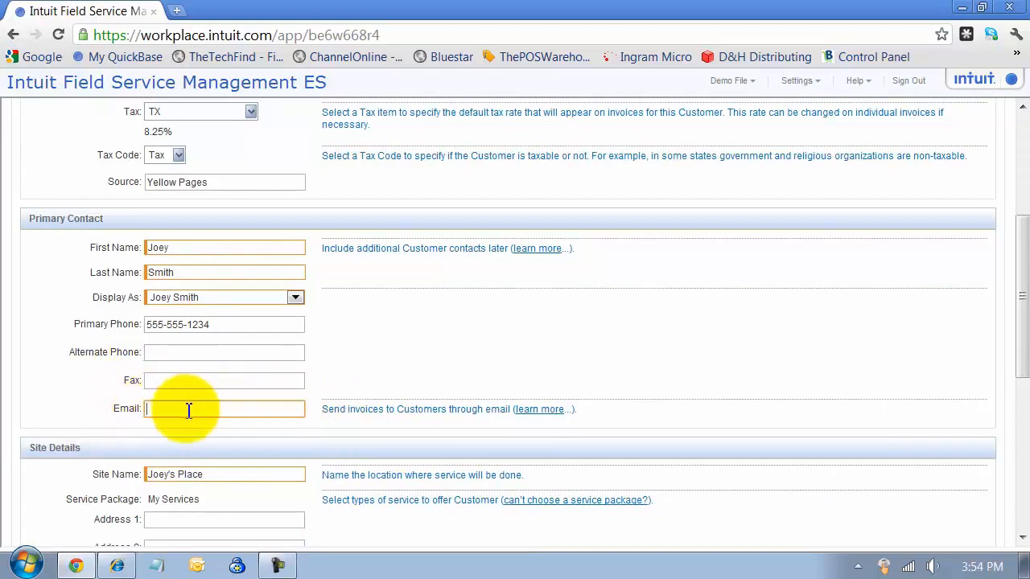
Replace the prefilled site name with '123 6th Street'.
{"action": "scroll", "coordinate": [192, 407], "scroll_direction": "down", "scroll_amount": 2}
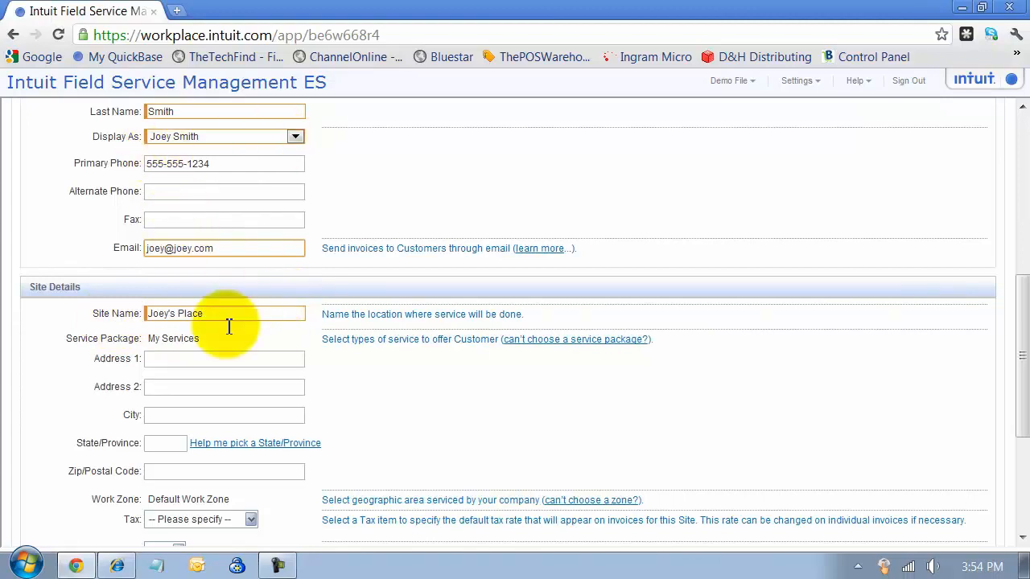
{"action": "triple_click", "coordinate": [230, 320]}
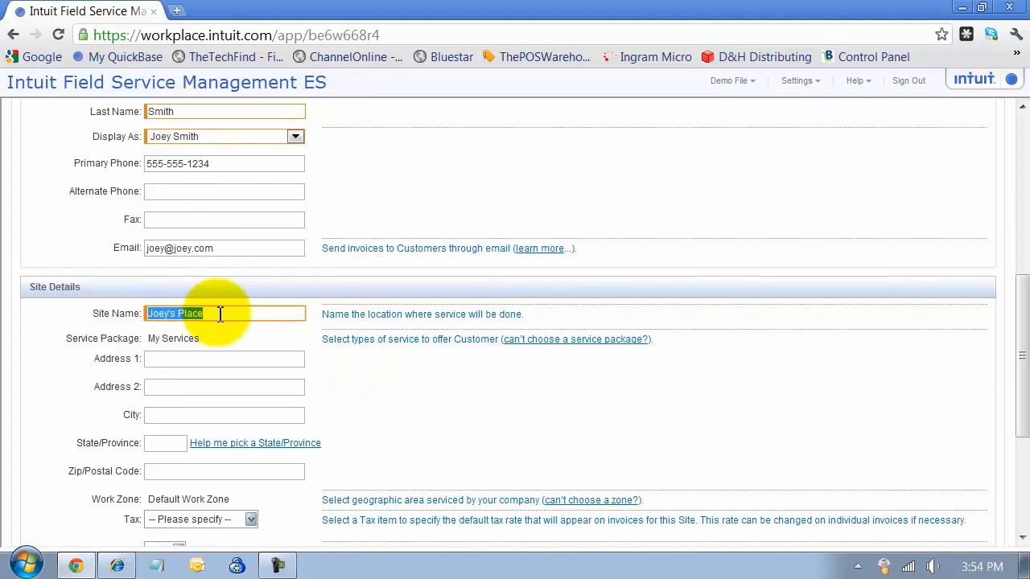
{"action": "type", "text": "123 6th St"}
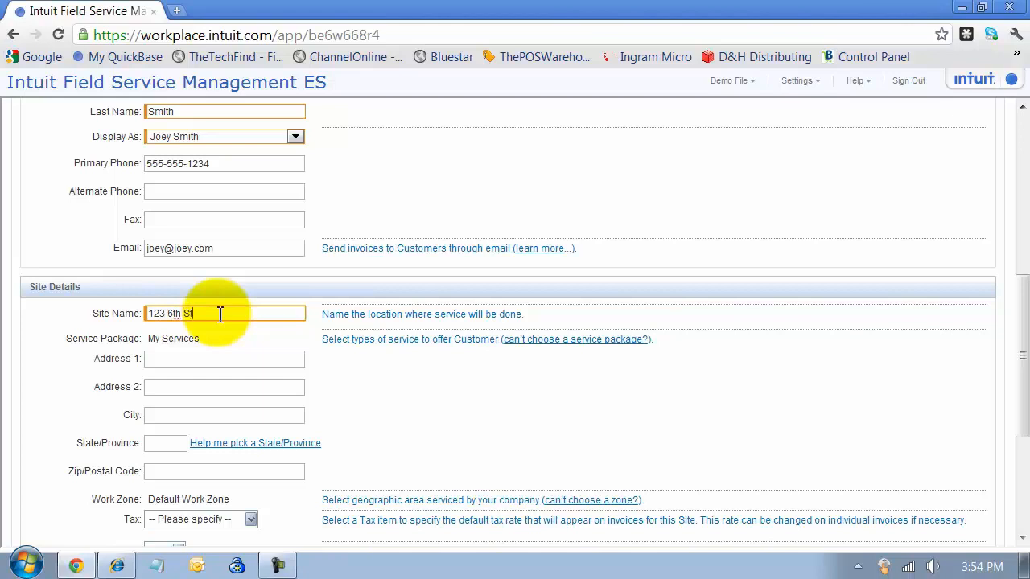
{"action": "type", "text": "reet"}
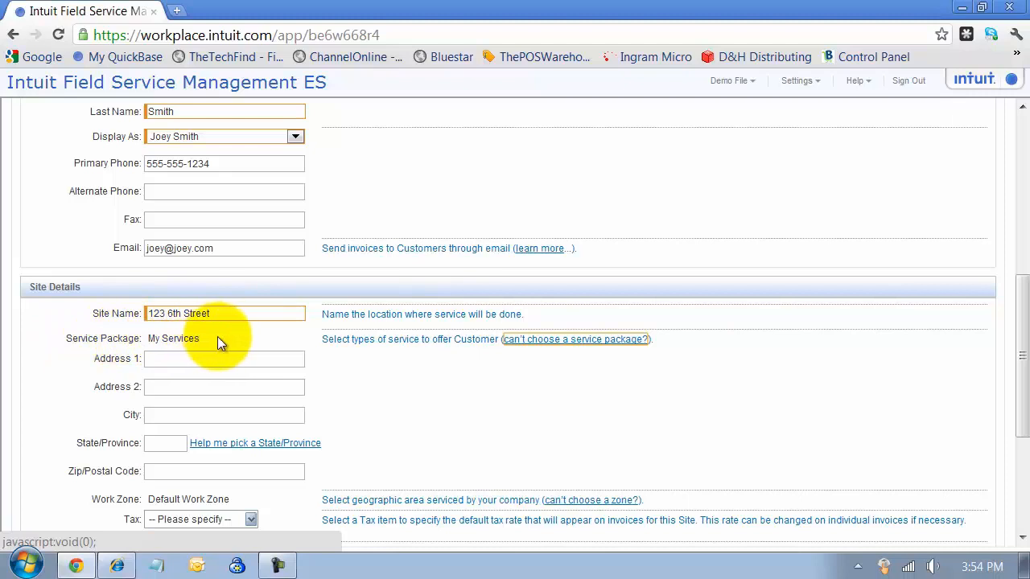
Fill the site address with 123, city Austin and ZIP 78754, keeping the Default Work Zone.
{"action": "left_click", "coordinate": [148, 359]}
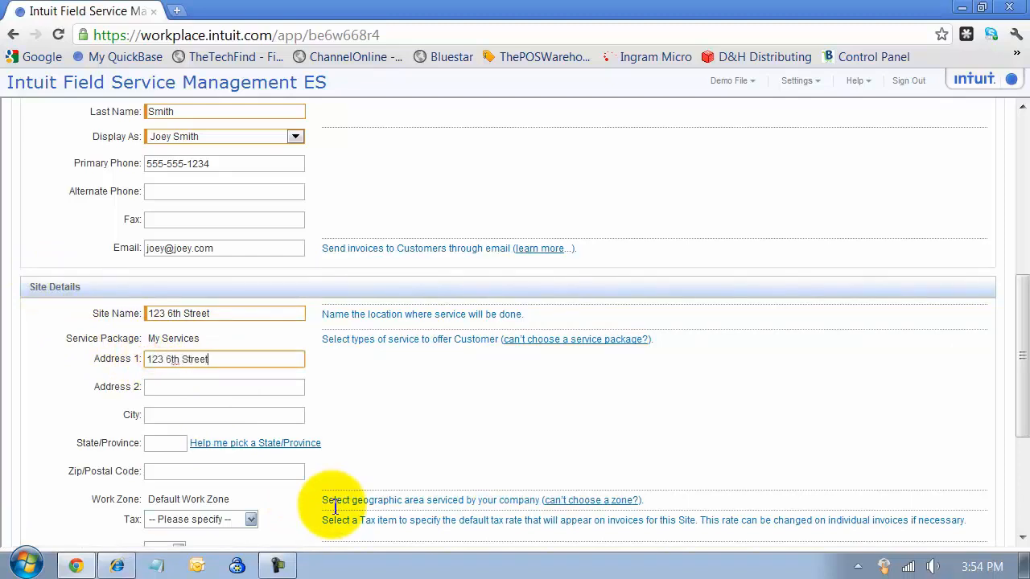
{"action": "key", "text": "Tab"}
{"action": "key", "text": "Tab"}
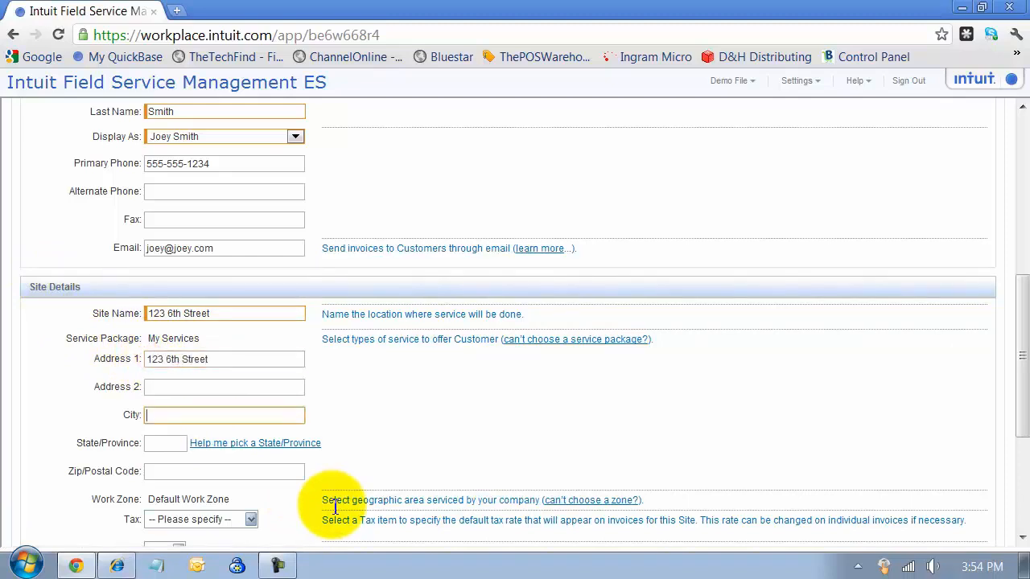
{"action": "key", "text": "Tab"}
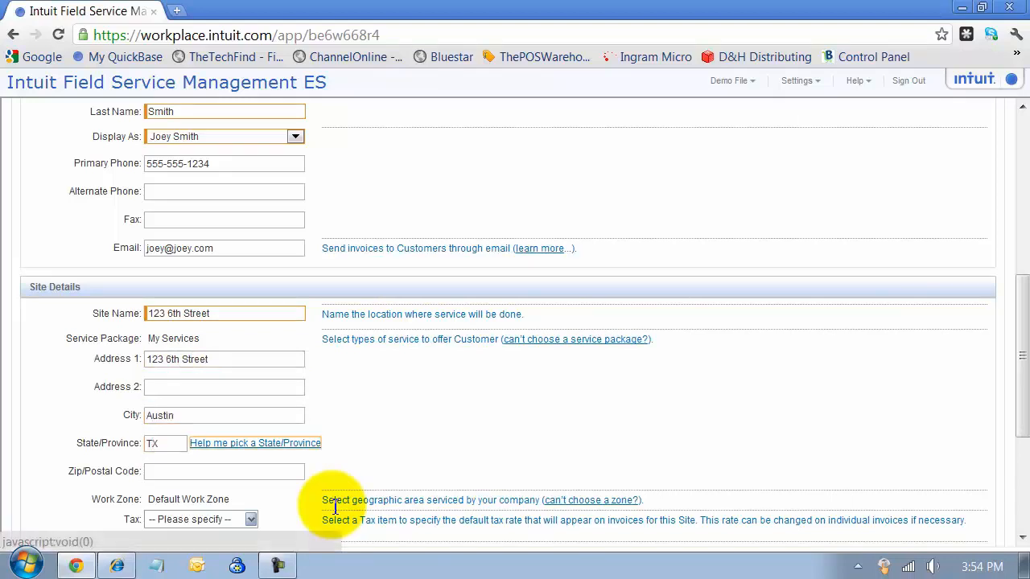
{"action": "key", "text": "Tab"}
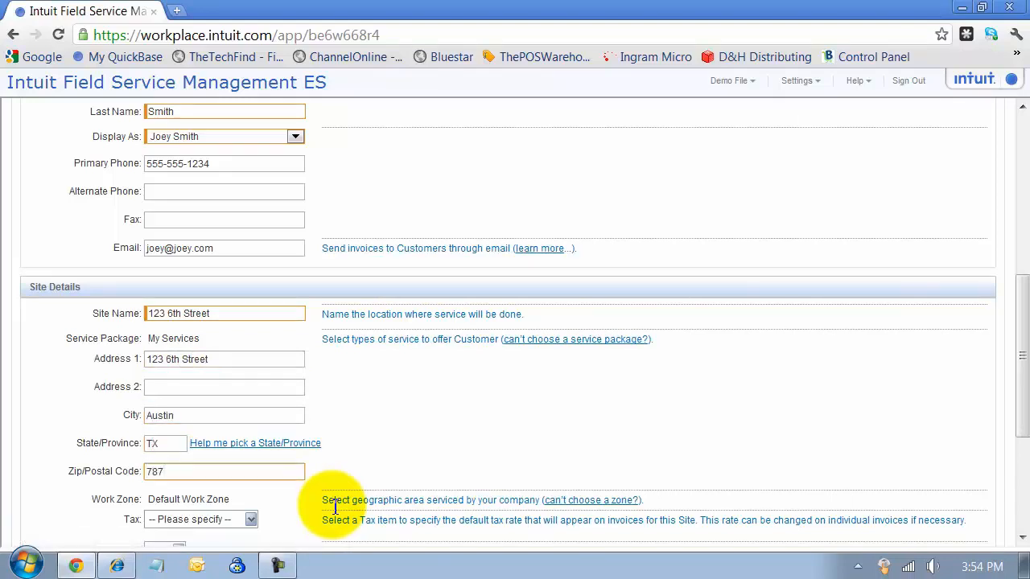
{"action": "key", "text": "Tab"}
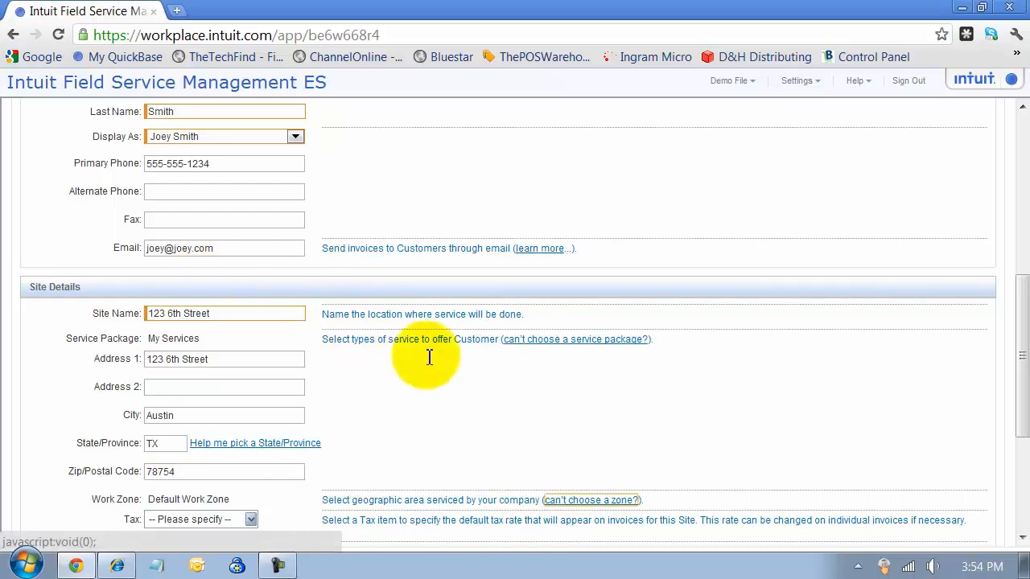
{"action": "scroll", "coordinate": [429, 358], "scroll_direction": "down", "scroll_amount": 2}
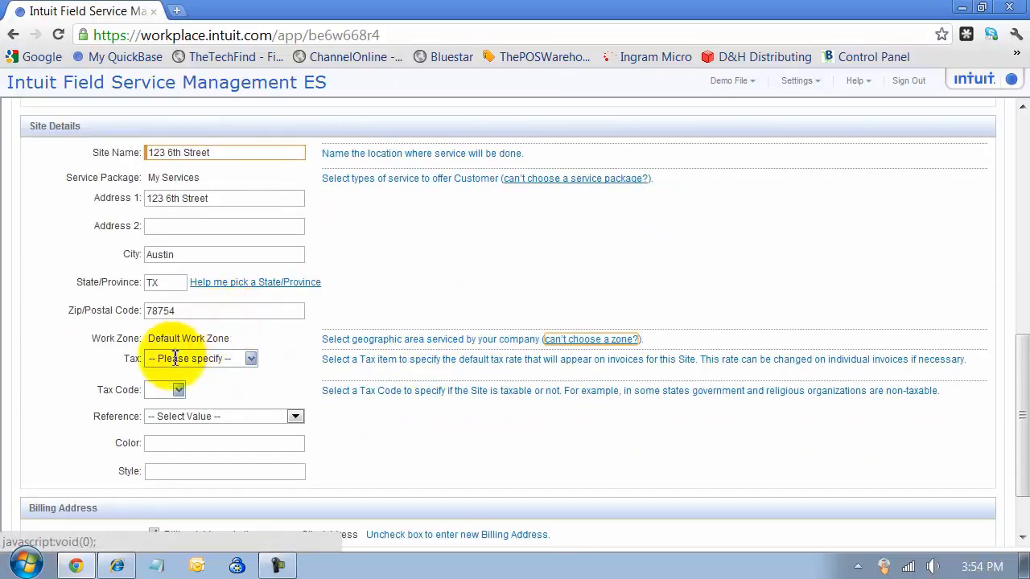
{"action": "left_click_drag", "start_coordinate": [150, 339], "coordinate": [231, 342]}
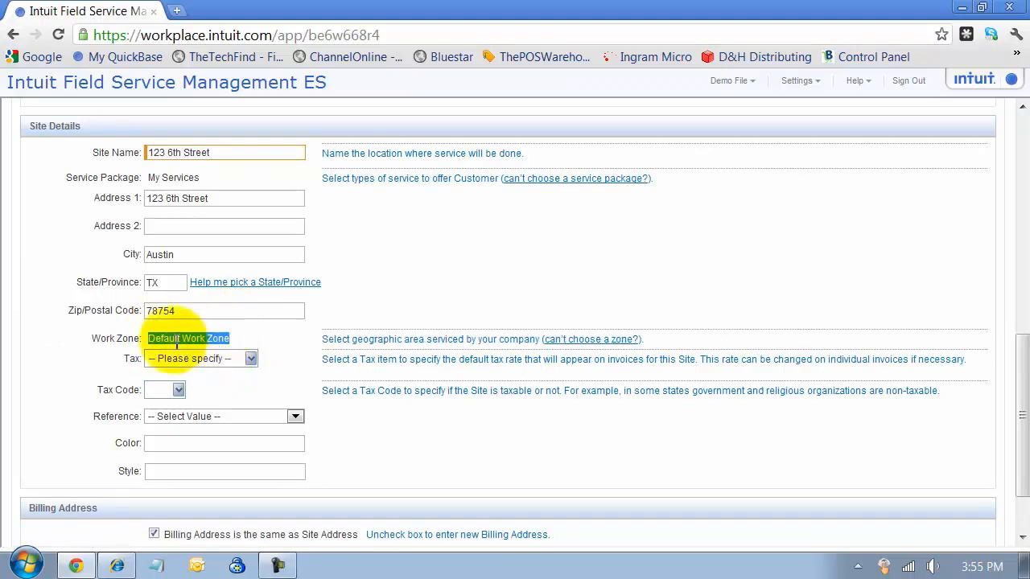
{"action": "left_click", "coordinate": [249, 358]}
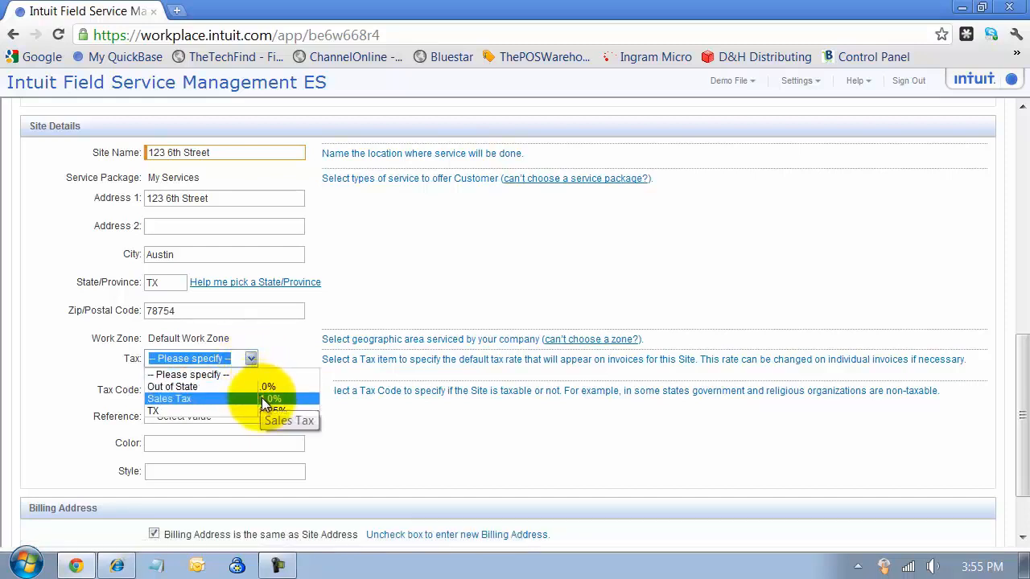
Set the site tax to TX at 8.25%, tax code to Taxable and reference to Type A.
{"action": "left_click", "coordinate": [263, 402]}
{"action": "left_click", "coordinate": [248, 360]}
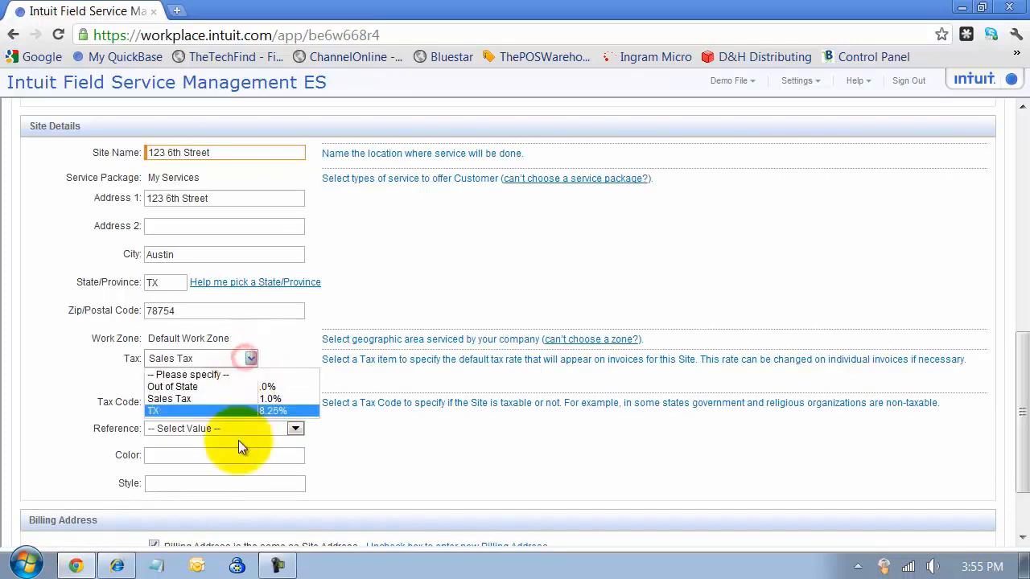
{"action": "left_click", "coordinate": [242, 411]}
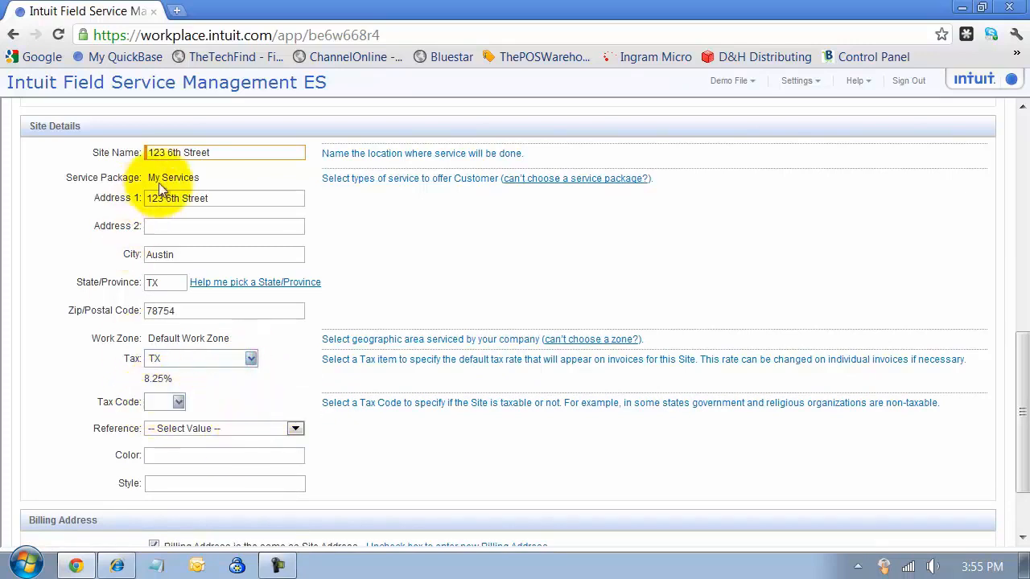
{"action": "left_click", "coordinate": [176, 401]}
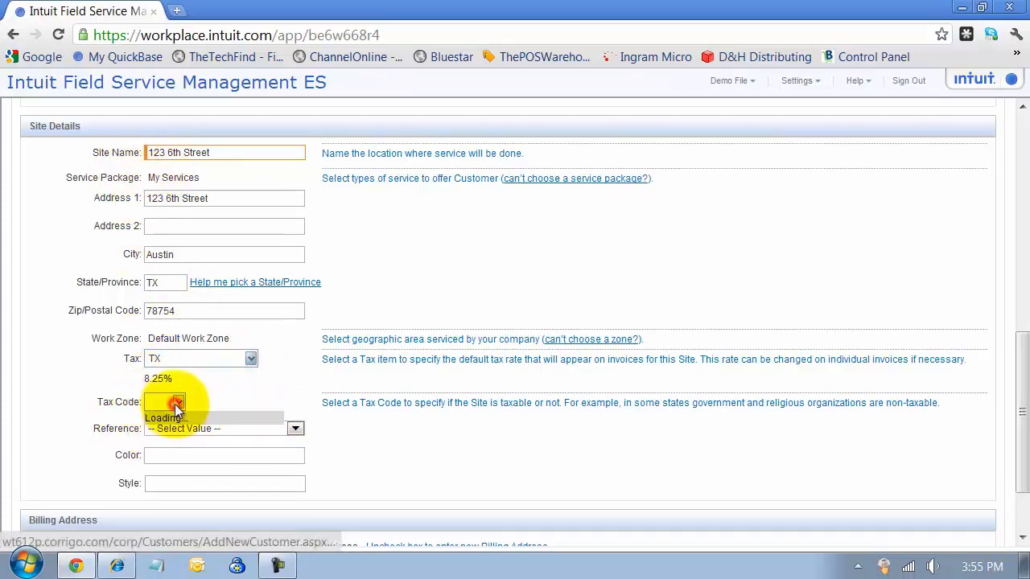
{"action": "left_click", "coordinate": [173, 441]}
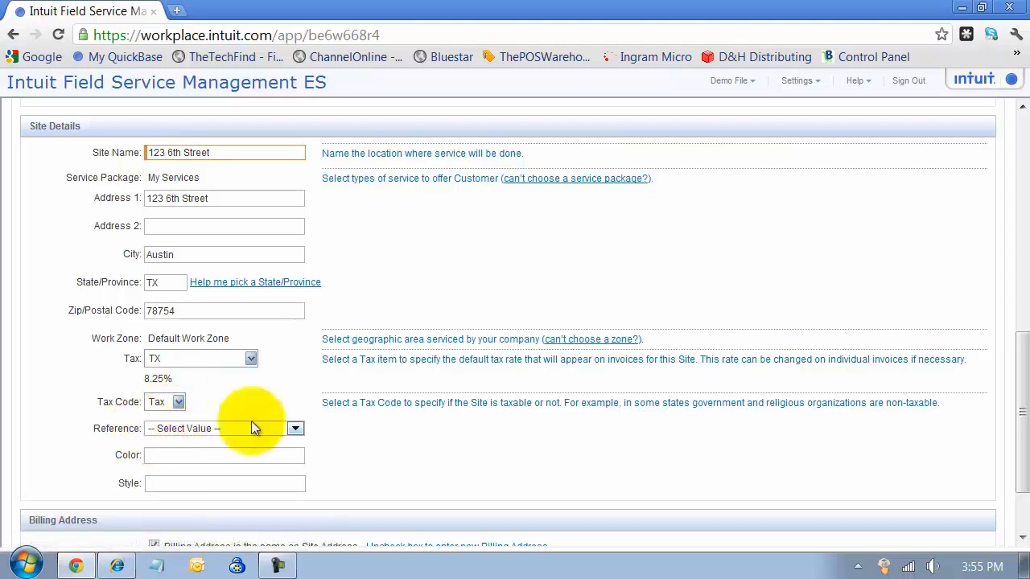
{"action": "left_click", "coordinate": [294, 430]}
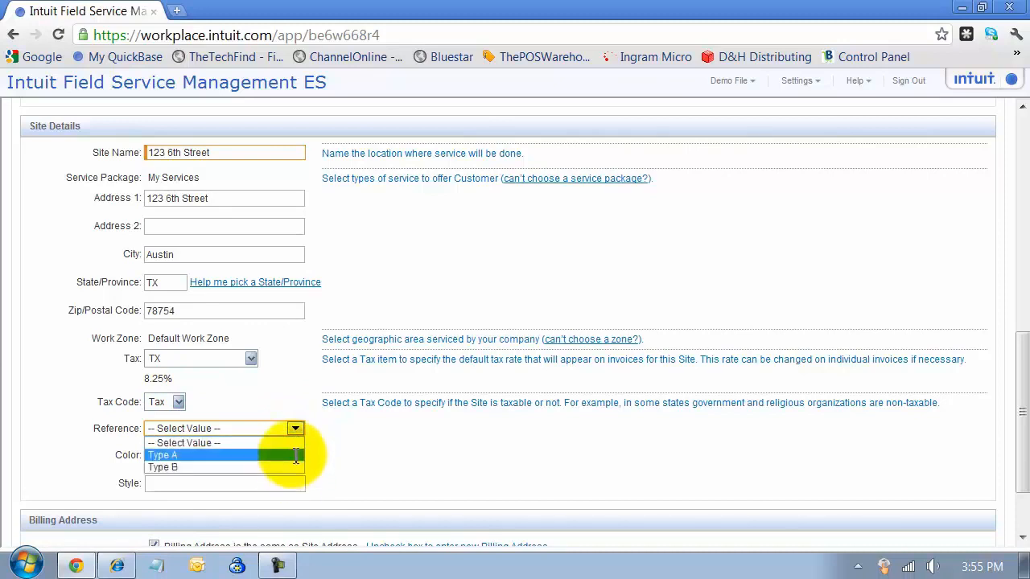
{"action": "left_click", "coordinate": [292, 455]}
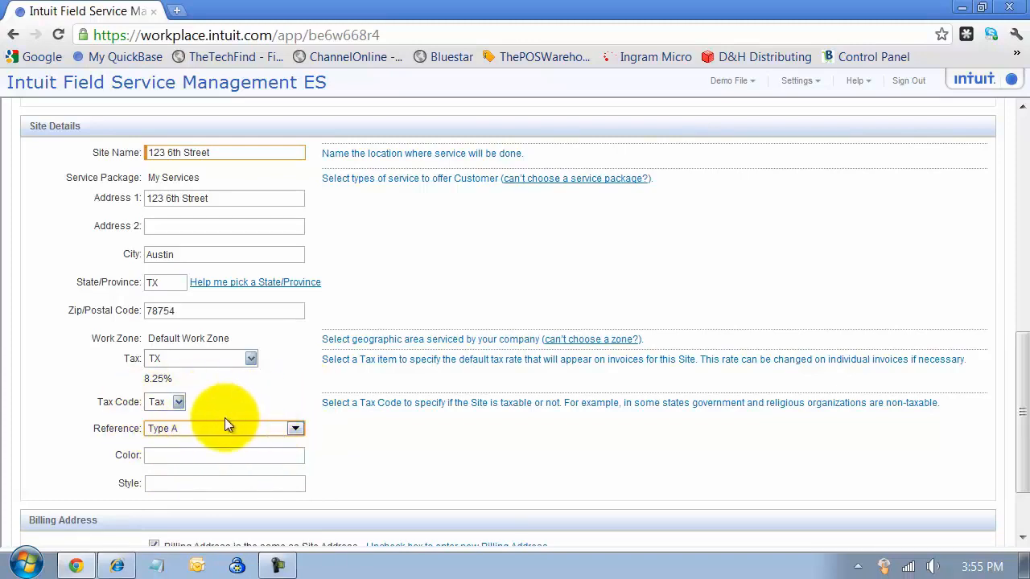
Submit the customer, which fails because 'Yellow Pages' exceeds the 5-character Source limit.
{"action": "left_click", "coordinate": [230, 456]}
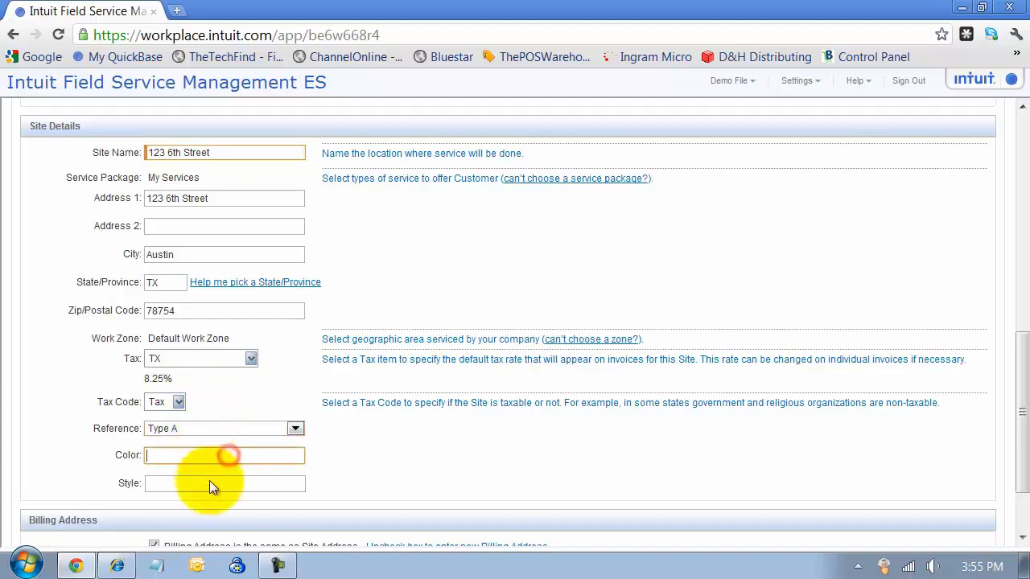
{"action": "scroll", "coordinate": [209, 473], "scroll_direction": "down", "scroll_amount": 1}
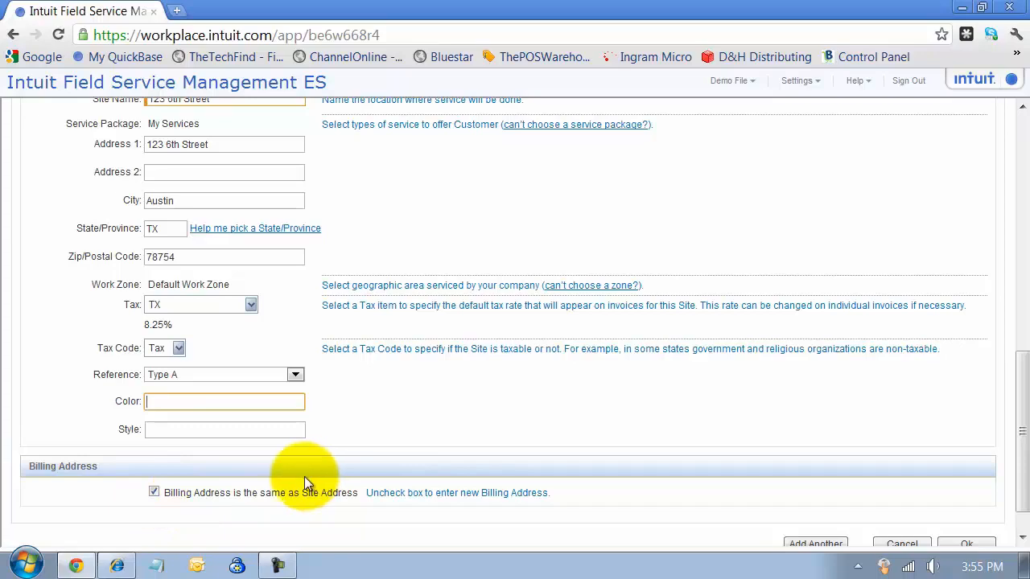
{"action": "scroll", "coordinate": [172, 329], "scroll_direction": "up", "scroll_amount": 5}
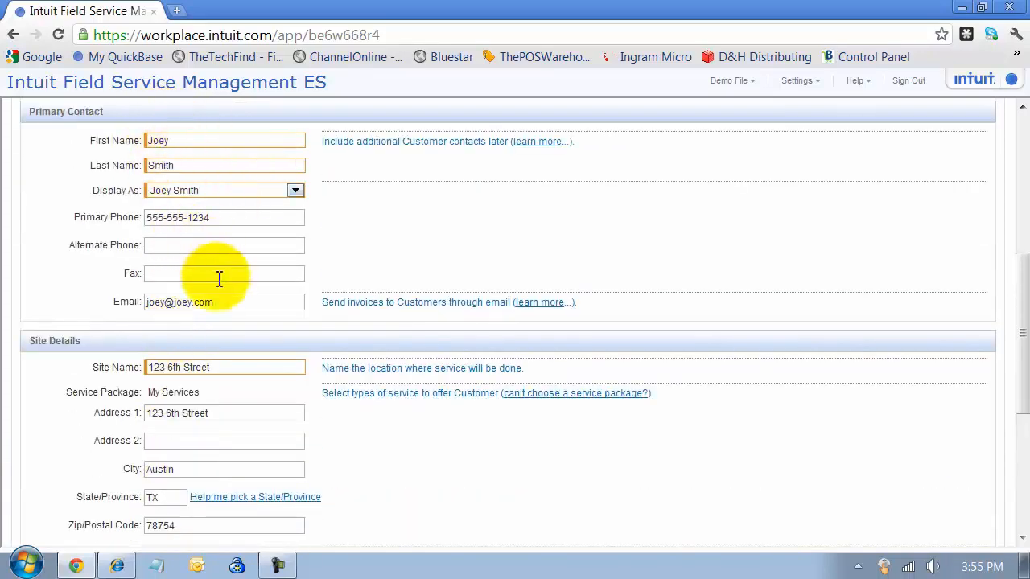
{"action": "scroll", "coordinate": [224, 255], "scroll_direction": "down", "scroll_amount": 4}
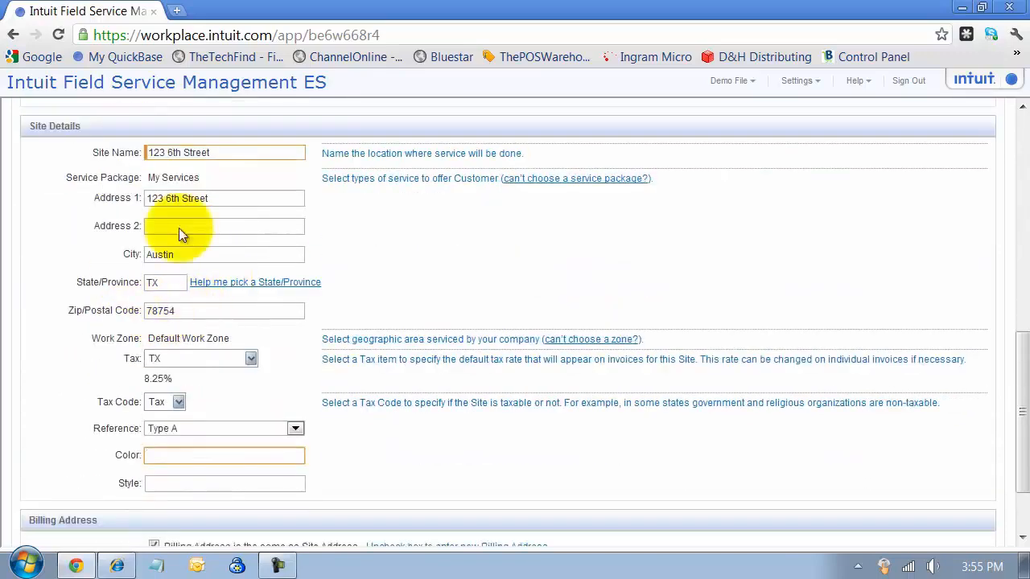
{"action": "scroll", "coordinate": [161, 490], "scroll_direction": "down", "scroll_amount": 2}
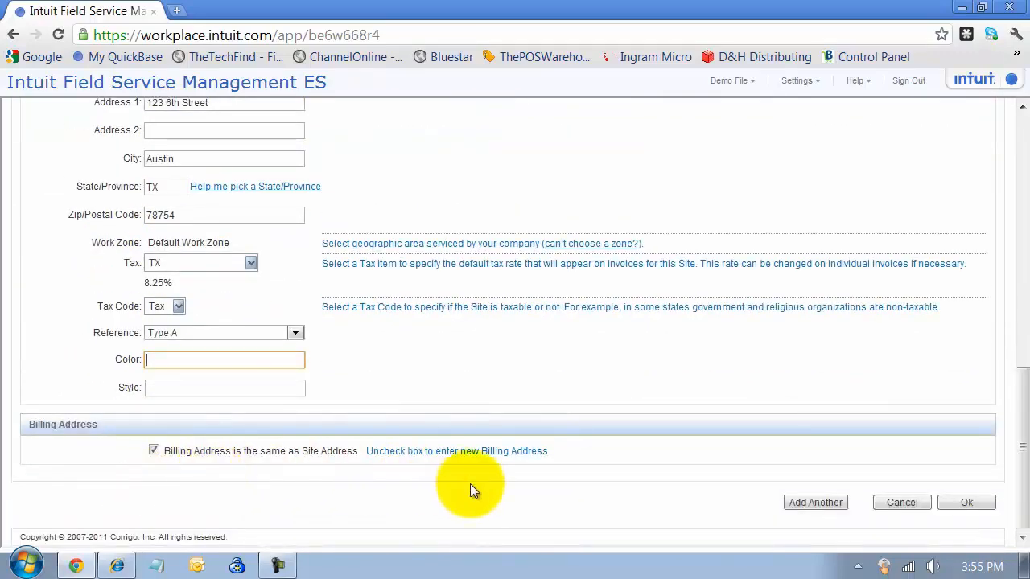
{"action": "left_click", "coordinate": [963, 503]}
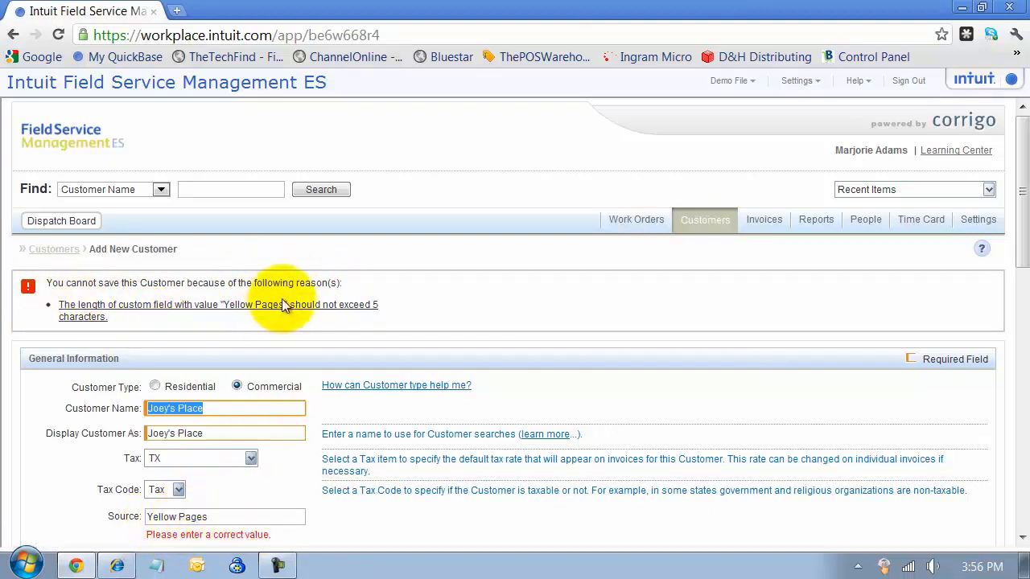
Shorten the Source to 'YP' and resubmit the customer.
{"action": "left_click_drag", "start_coordinate": [211, 517], "coordinate": [254, 526]}
{"action": "type", "text": "YP"}
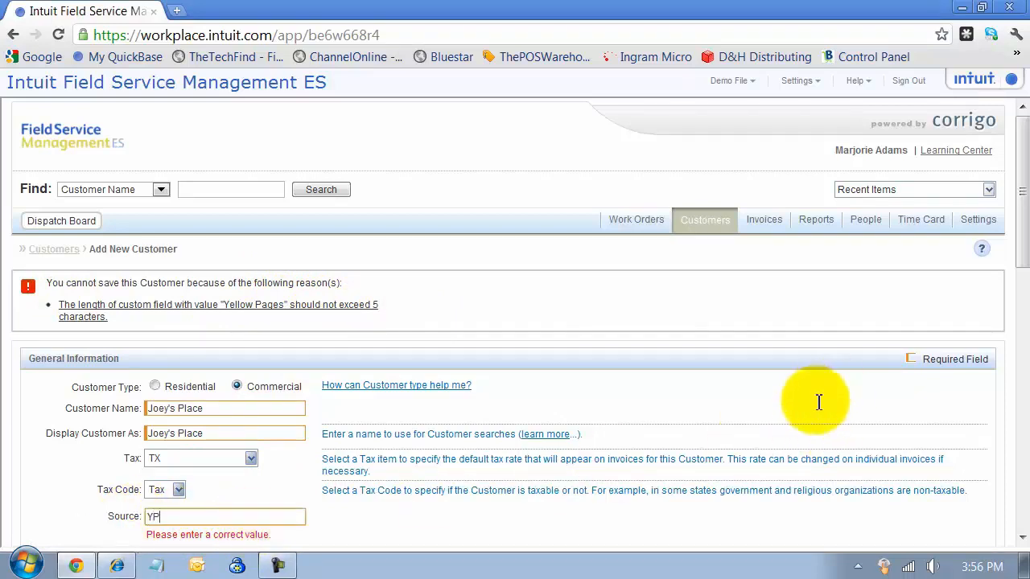
{"action": "scroll", "coordinate": [314, 336], "scroll_direction": "down", "scroll_amount": 4}
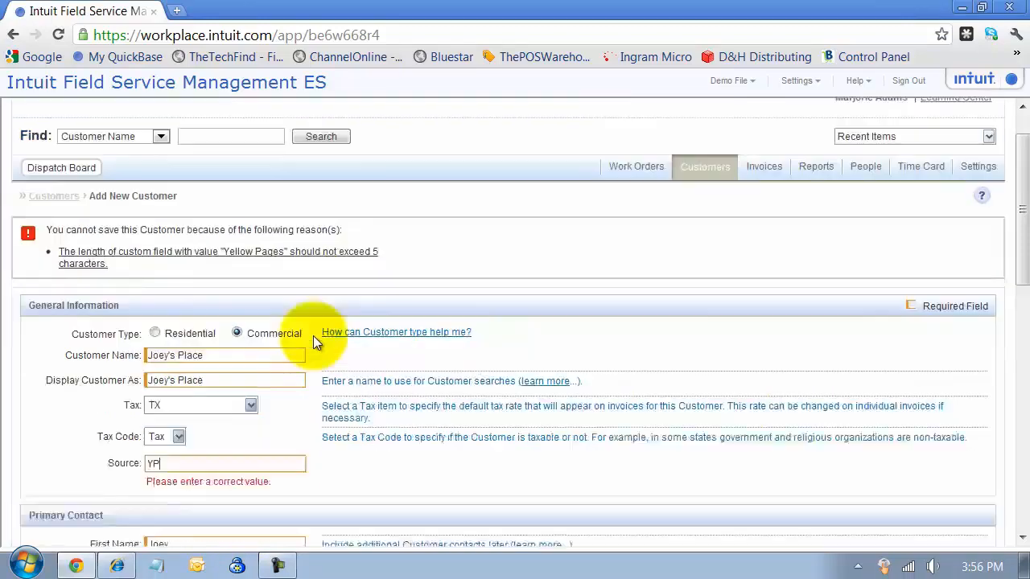
{"action": "scroll", "coordinate": [949, 483], "scroll_direction": "down", "scroll_amount": 8}
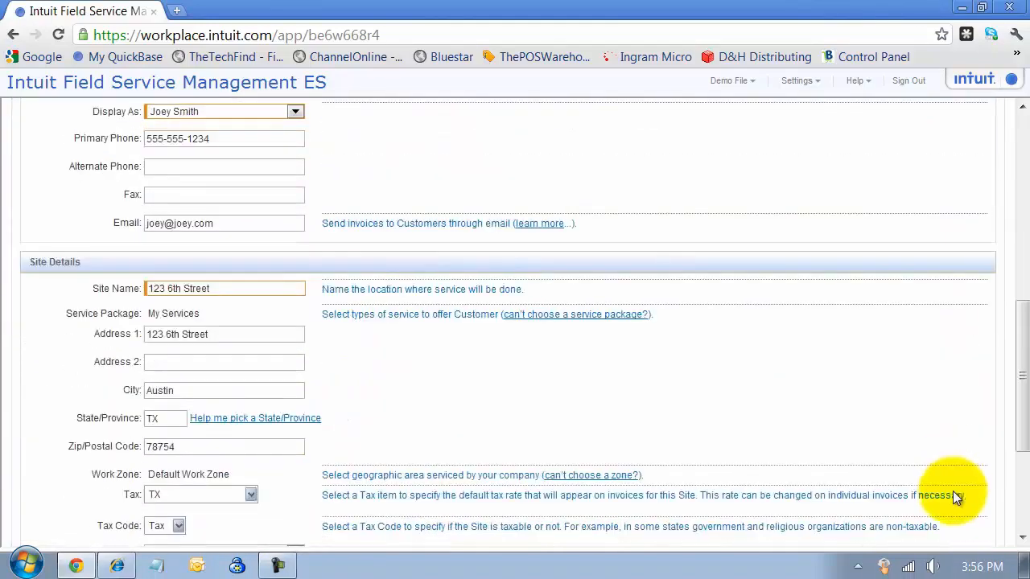
{"action": "left_click", "coordinate": [957, 504]}
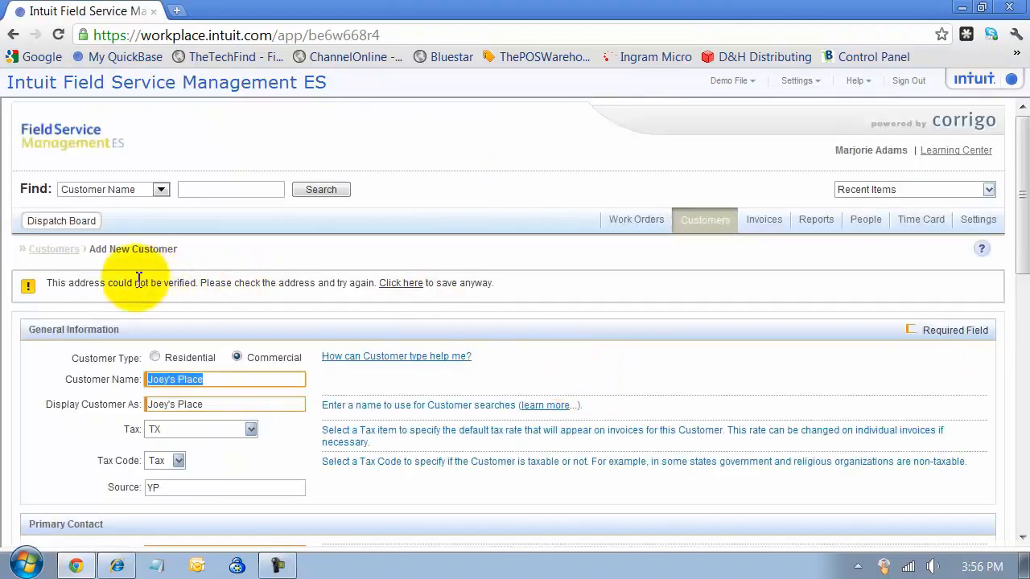
Save despite the unverified address; the save fails because Joey's Place already exists.
{"action": "scroll", "coordinate": [282, 362], "scroll_direction": "down", "scroll_amount": 3}
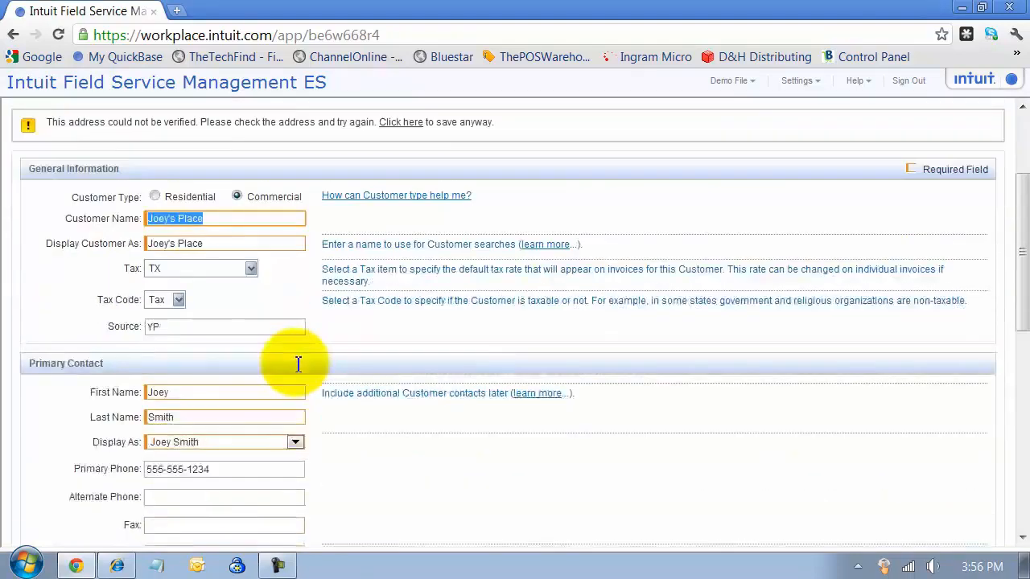
{"action": "scroll", "coordinate": [301, 397], "scroll_direction": "down", "scroll_amount": 1}
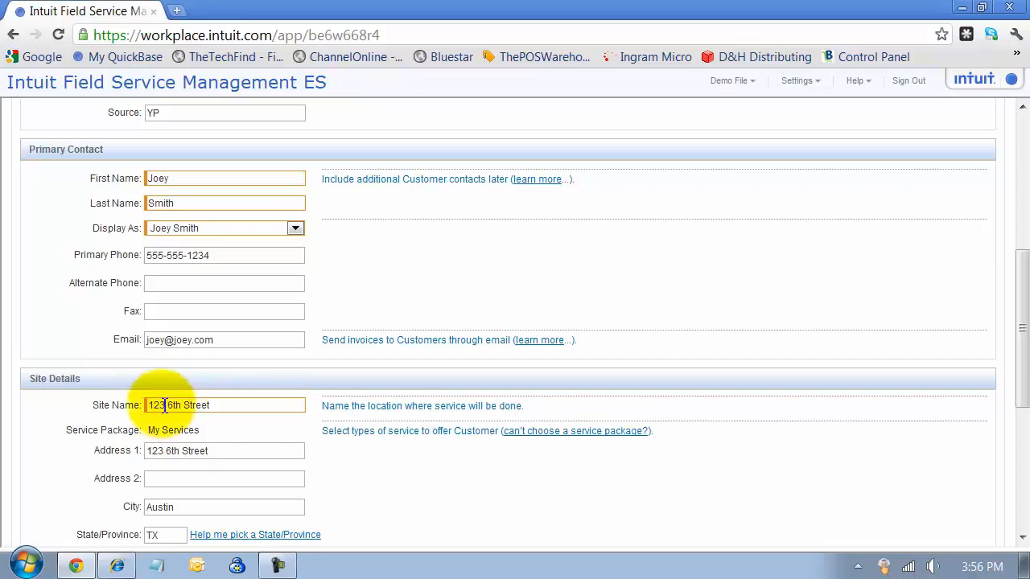
{"action": "scroll", "coordinate": [257, 402], "scroll_direction": "down", "scroll_amount": 1}
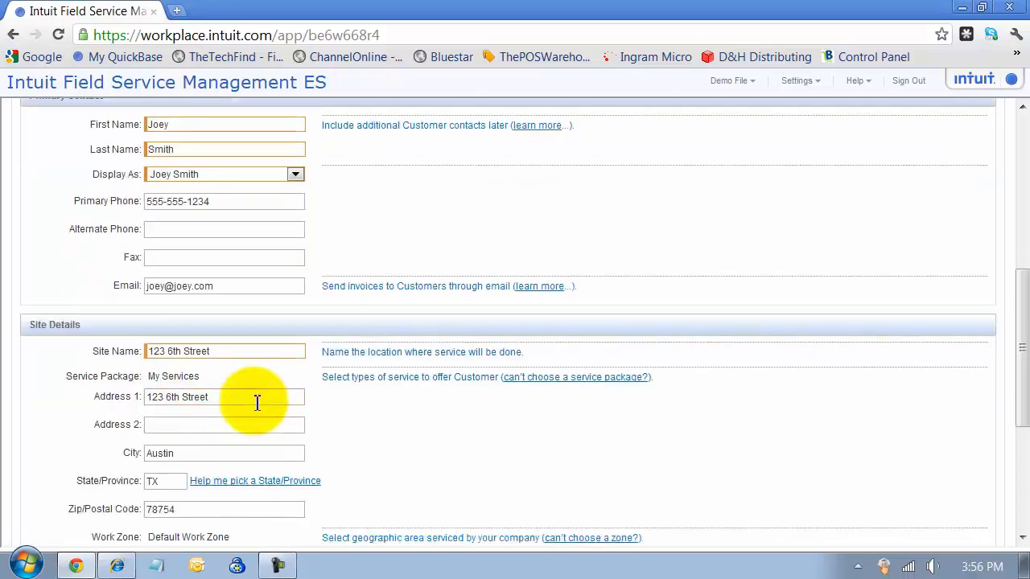
{"action": "scroll", "coordinate": [257, 402], "scroll_direction": "down", "scroll_amount": 2}
{"action": "scroll", "coordinate": [257, 402], "scroll_direction": "up", "scroll_amount": 7}
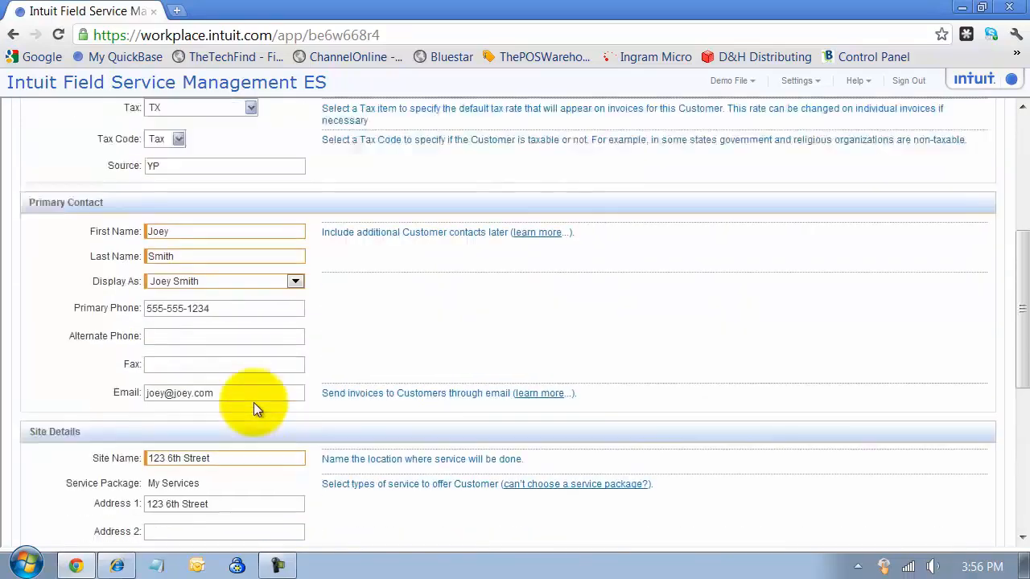
{"action": "scroll", "coordinate": [257, 402], "scroll_direction": "up", "scroll_amount": 2}
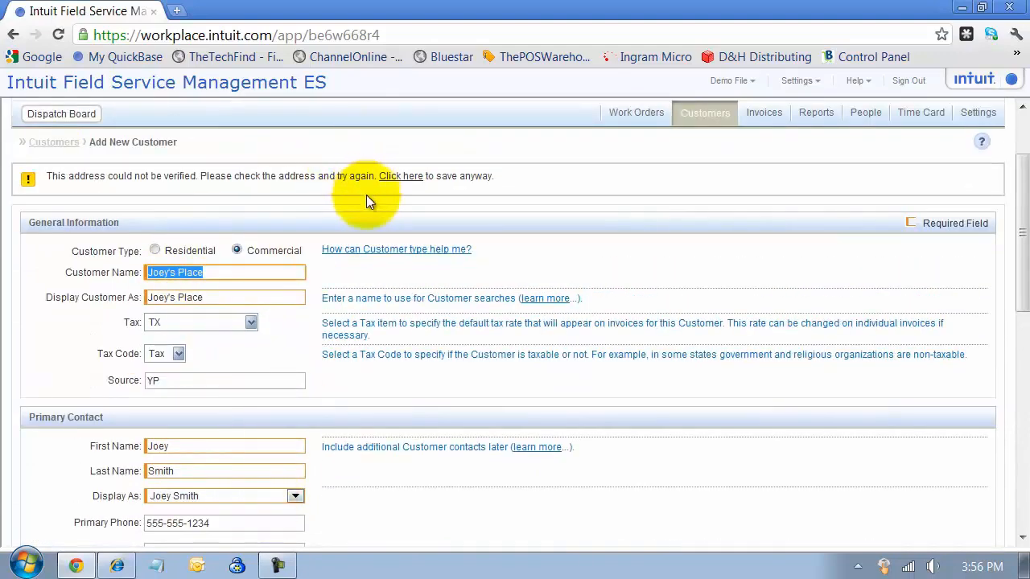
{"action": "left_click", "coordinate": [414, 179]}
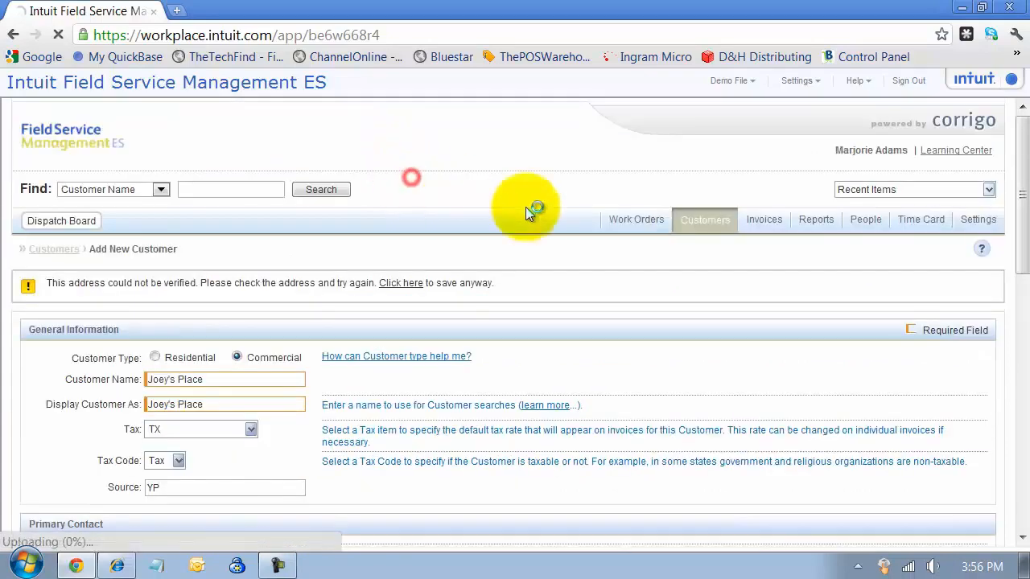
{"action": "left_click", "coordinate": [408, 283]}
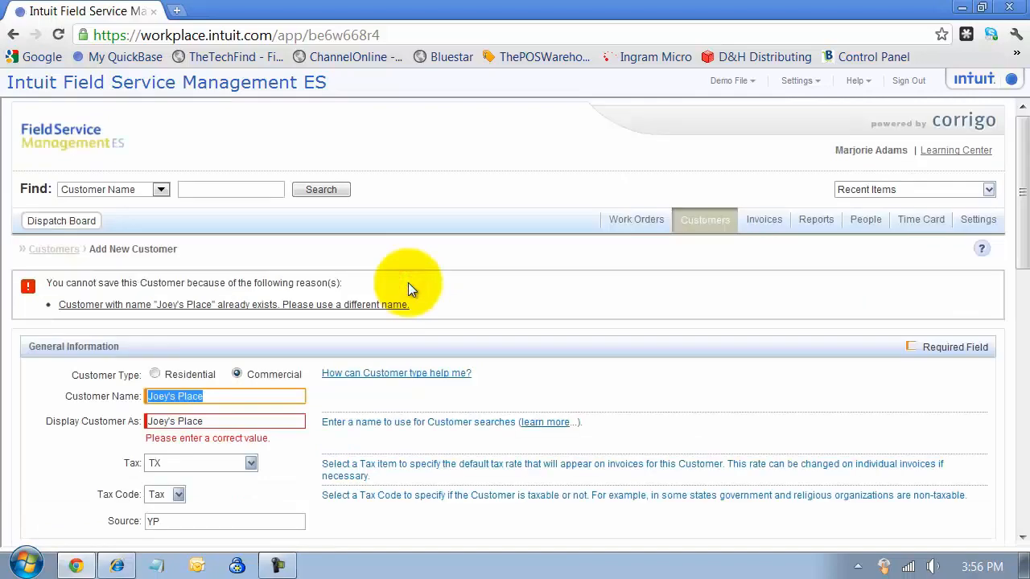
Rename the customer and display name to 'Joey's Place 2' and resubmit.
{"action": "left_click", "coordinate": [232, 396]}
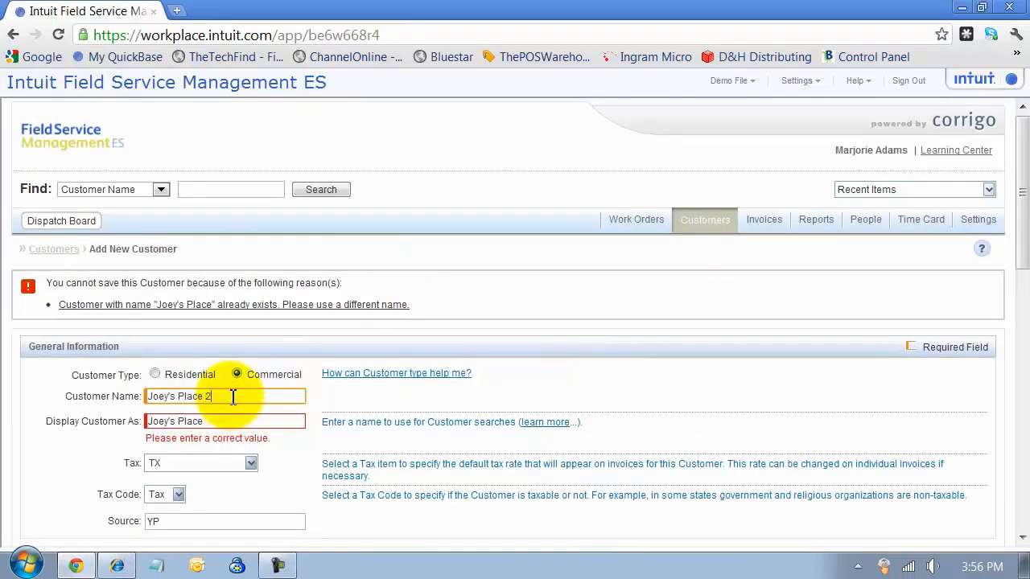
{"action": "type", "text": "2"}
{"action": "key", "text": "Tab"}
{"action": "scroll", "coordinate": [936, 465], "scroll_direction": "down", "scroll_amount": 3}
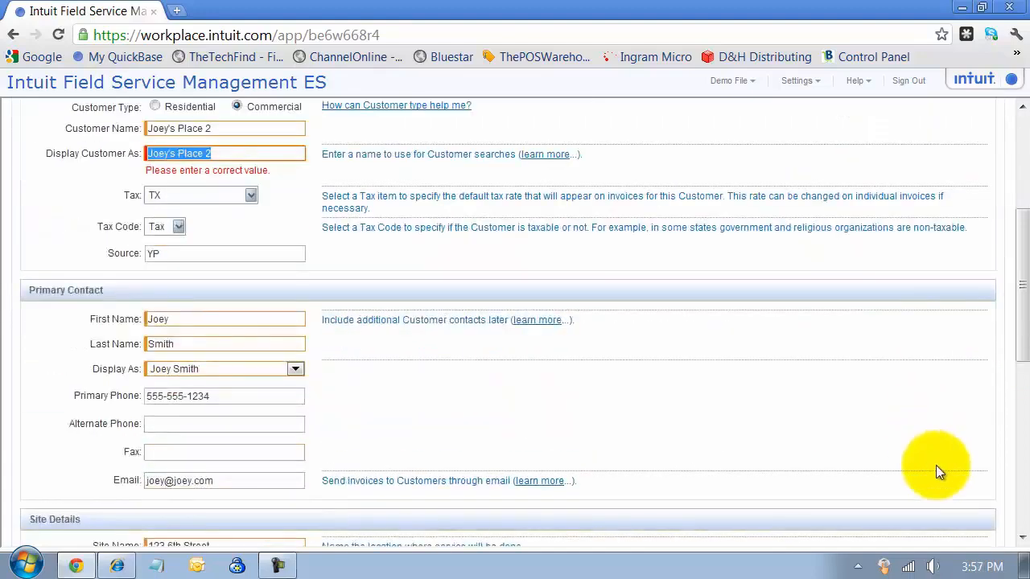
{"action": "scroll", "coordinate": [939, 475], "scroll_direction": "down", "scroll_amount": 5}
{"action": "left_click", "coordinate": [971, 502]}
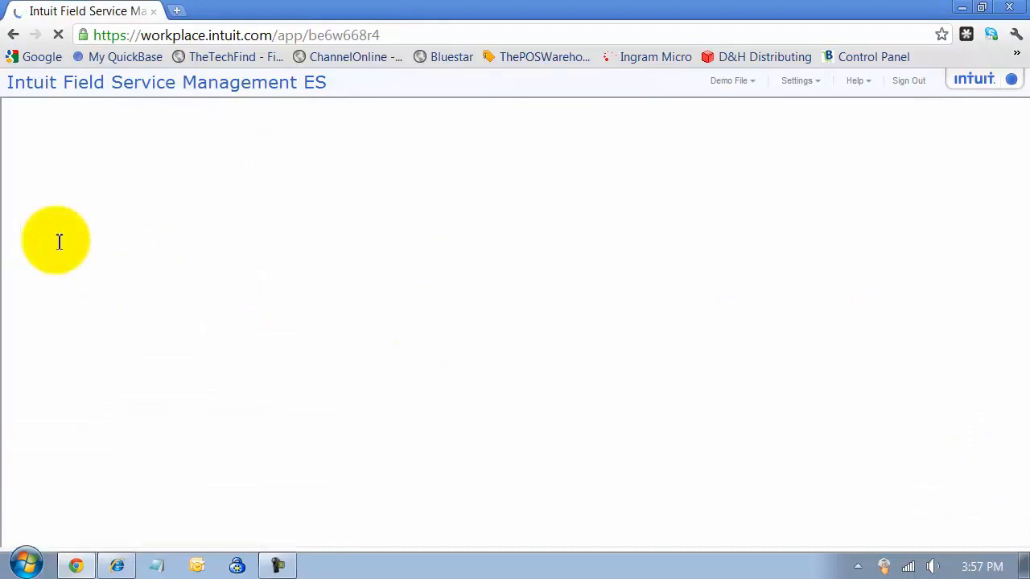
Save Joey's Place 2 despite the unverified address, then view Recently Created customers.
{"action": "left_click", "coordinate": [406, 284]}
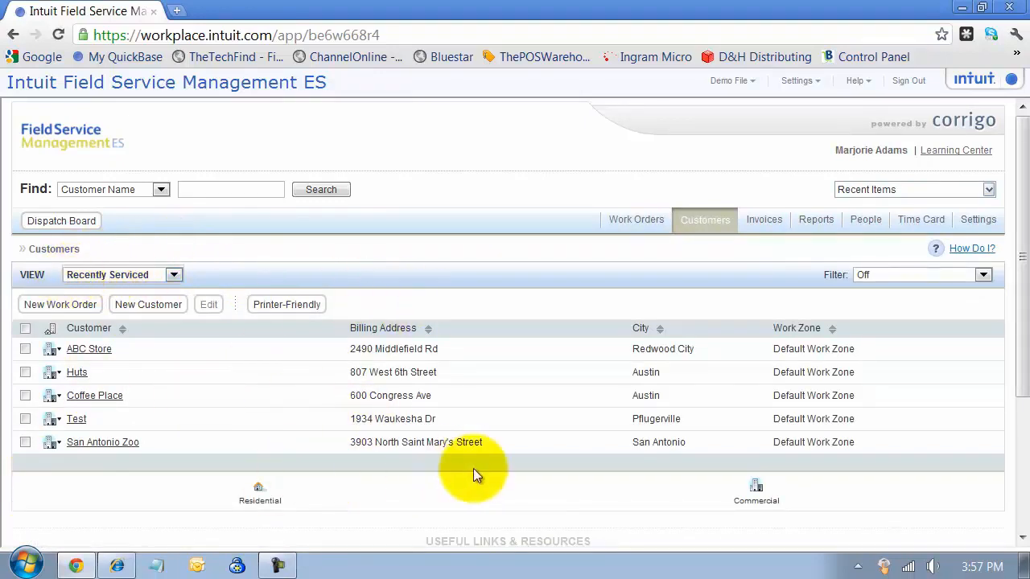
{"action": "left_click", "coordinate": [175, 274]}
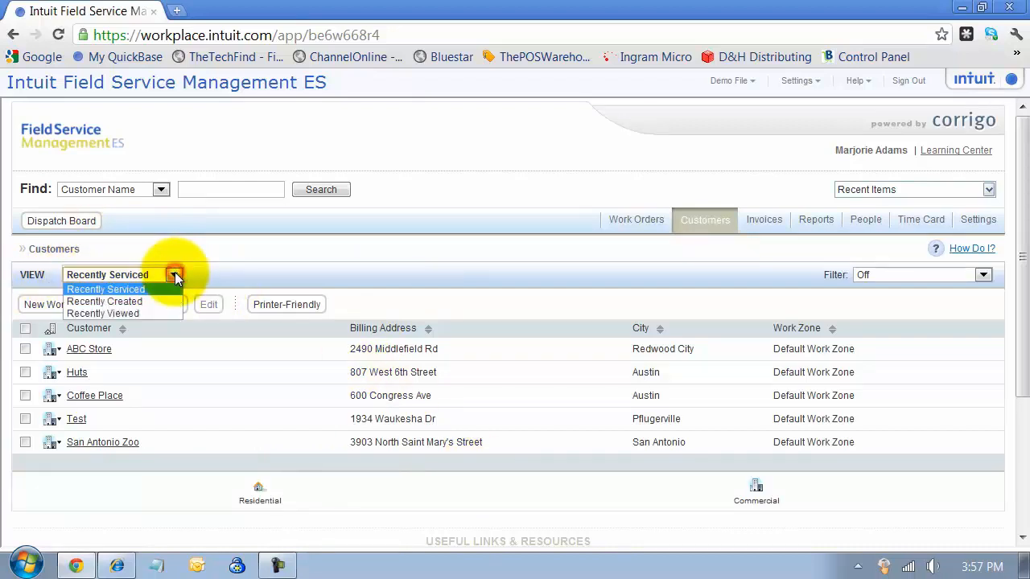
{"action": "left_click", "coordinate": [134, 302]}
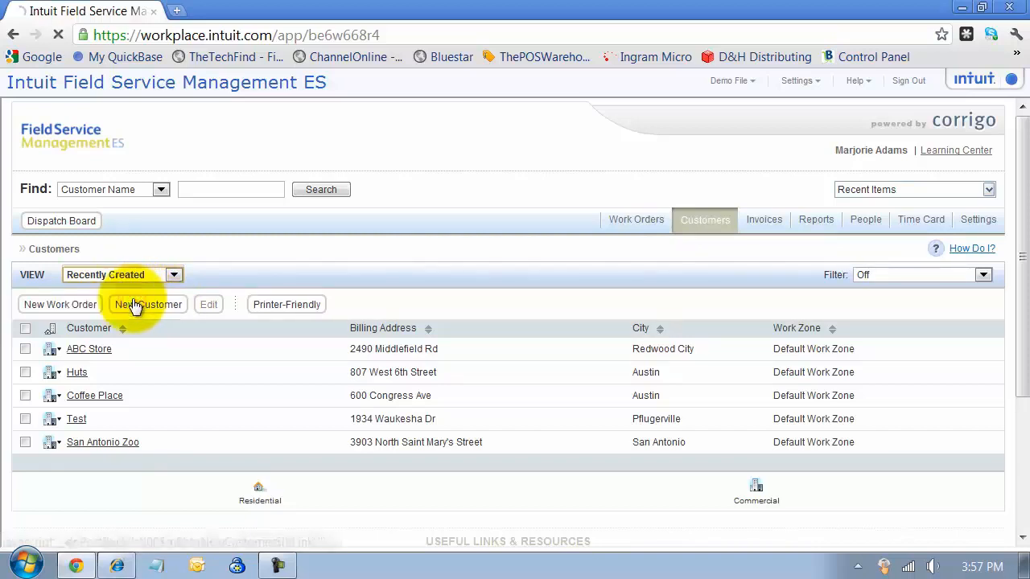